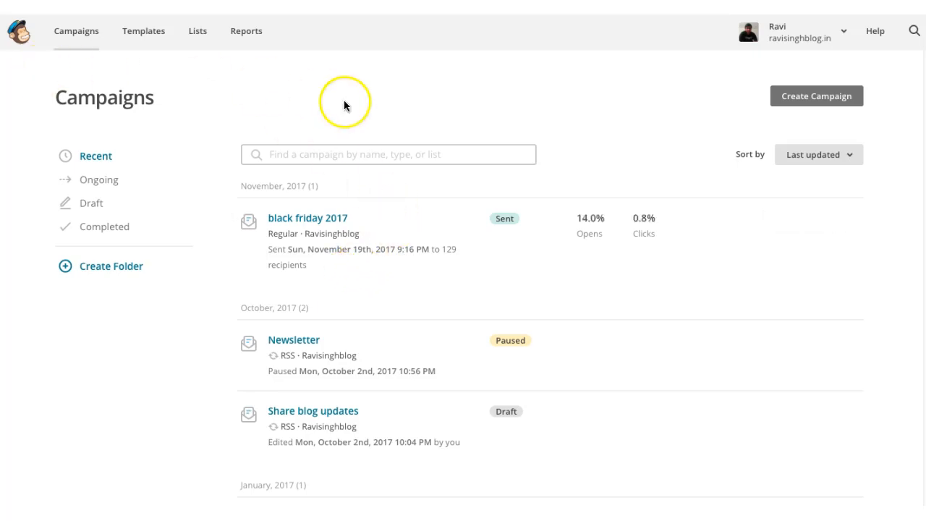
pyautogui.click(822, 100)
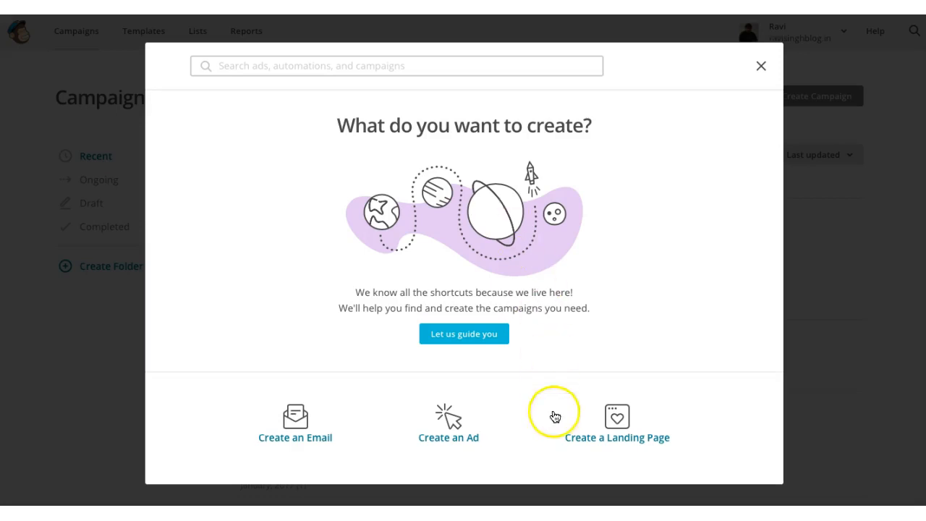
pyautogui.click(760, 65)
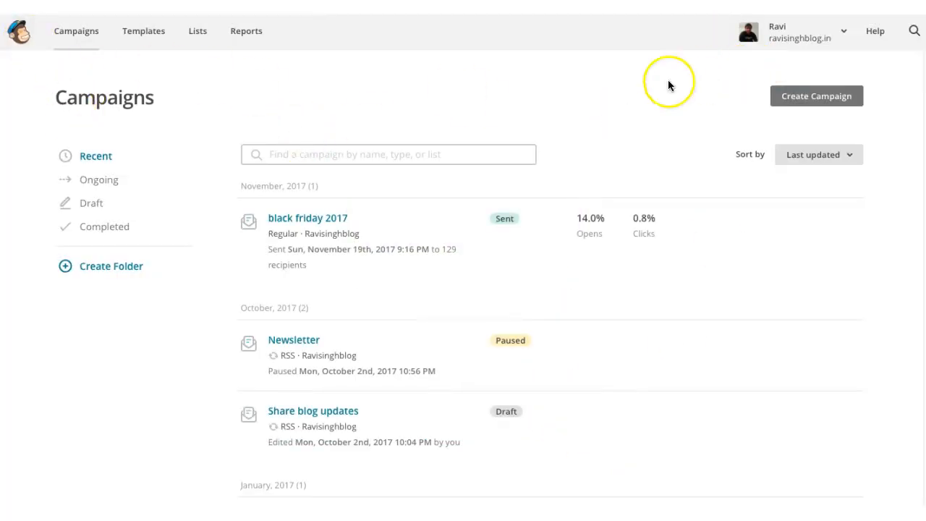
pyautogui.click(69, 36)
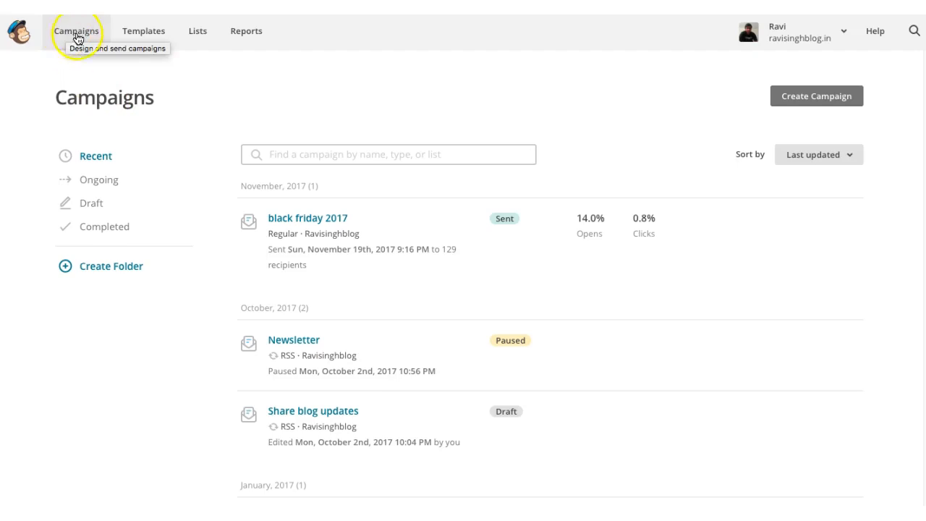
# - Create a signup landing page named "Example sign up page" for the Ravisinghblog list and begin designing it
pyautogui.click(832, 104)
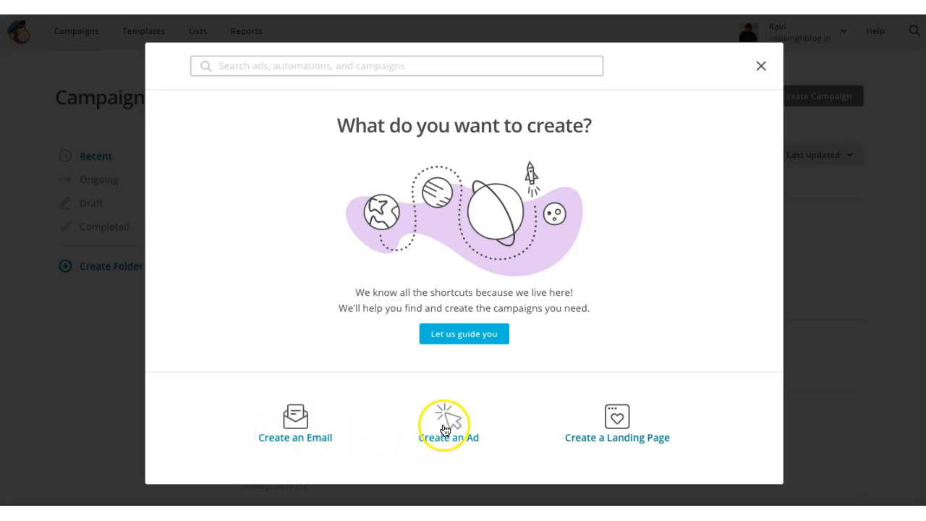
pyautogui.click(622, 443)
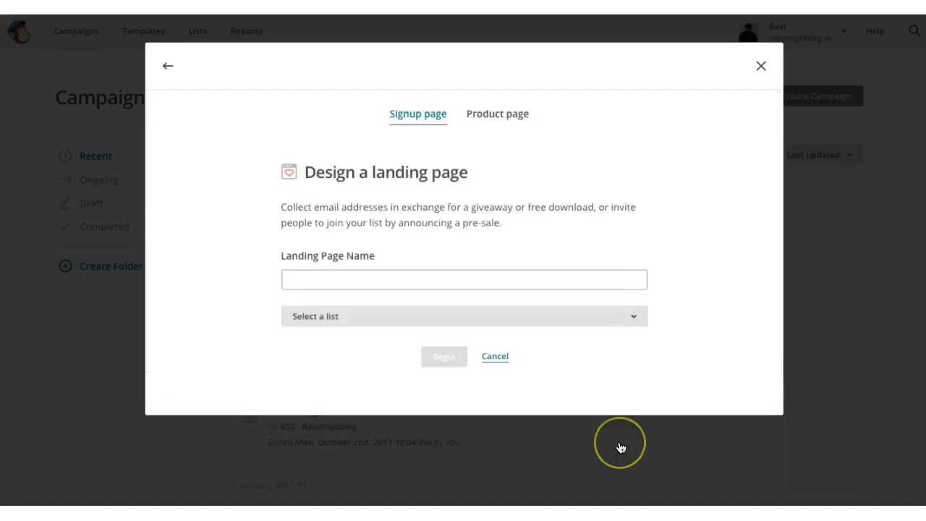
pyautogui.click(486, 282)
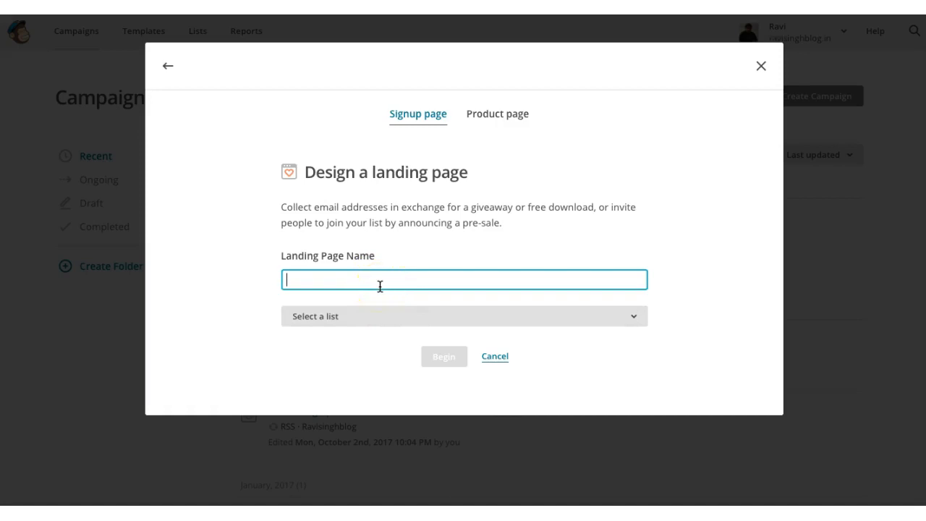
pyautogui.write('Example sign up page')
pyautogui.click(355, 316)
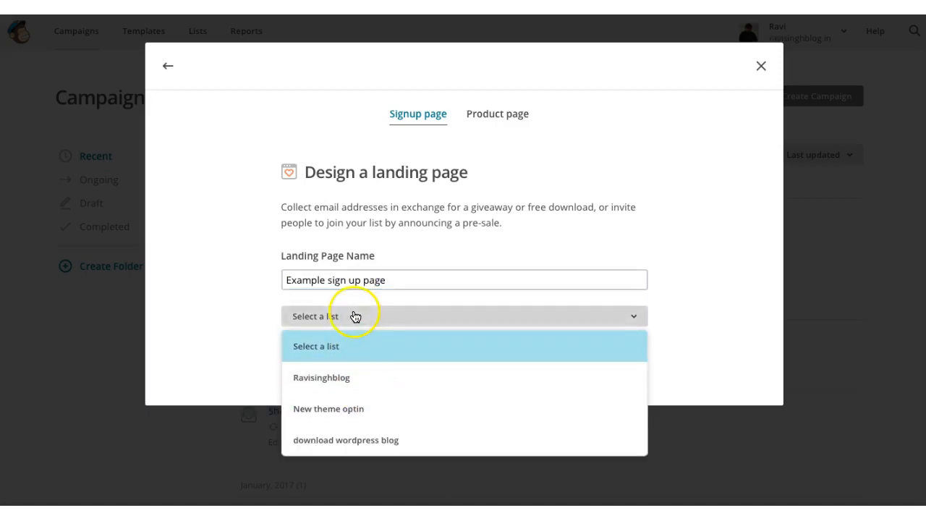
pyautogui.click(345, 388)
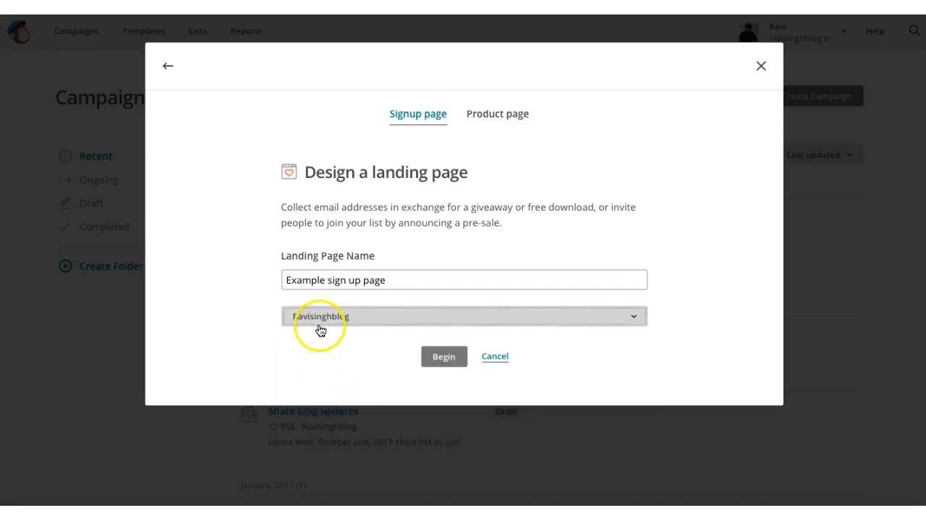
pyautogui.click(442, 359)
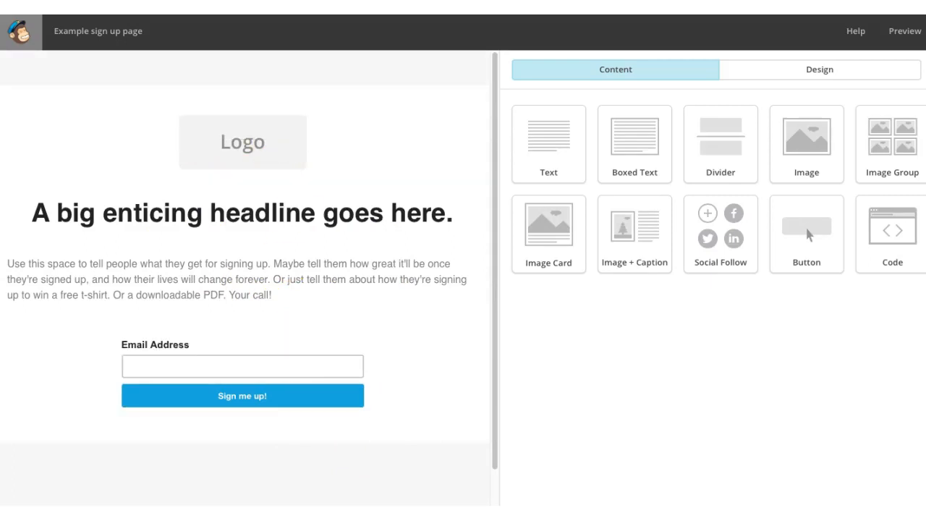
# - Preview the landing page in its desktop and mobile layouts, and return to the editor
pyautogui.click(903, 33)
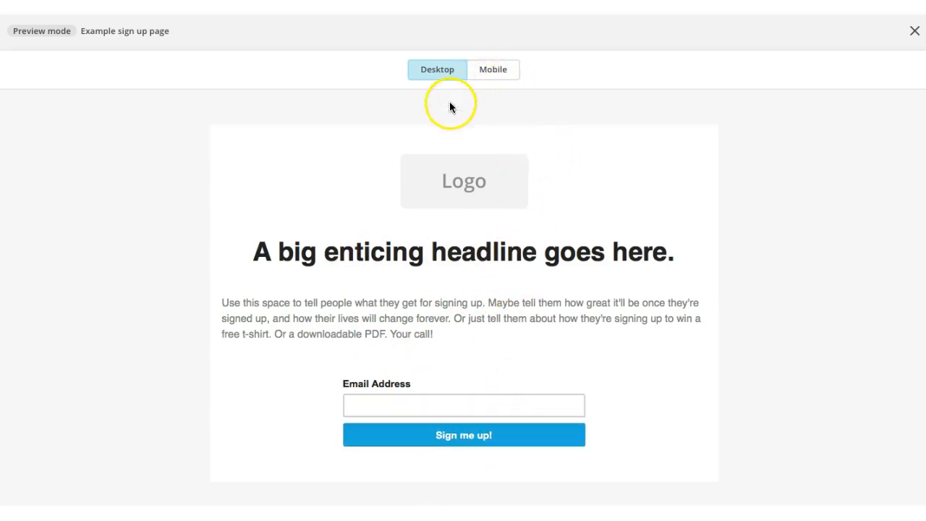
pyautogui.click(501, 74)
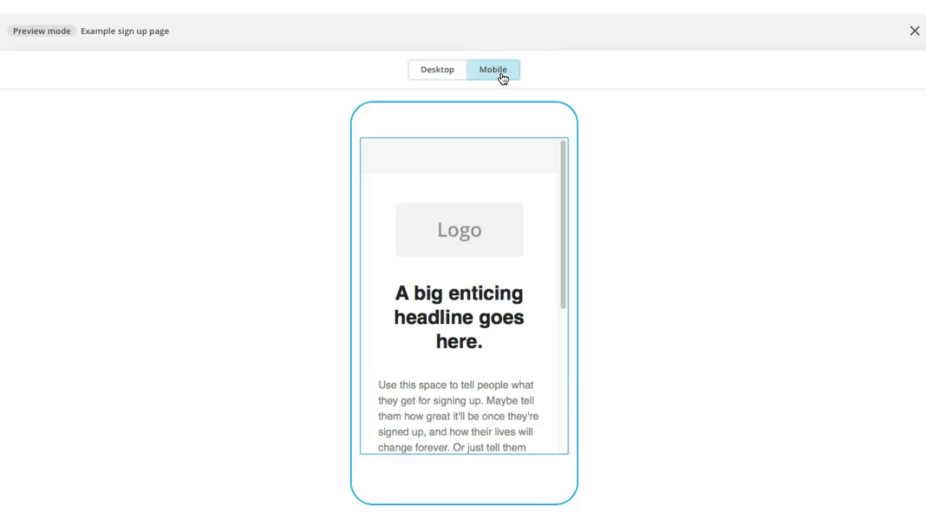
pyautogui.moveTo(565, 180)
pyautogui.mouseDown()
pyautogui.moveTo(567, 345)
pyautogui.moveTo(574, 169)
pyautogui.mouseUp()
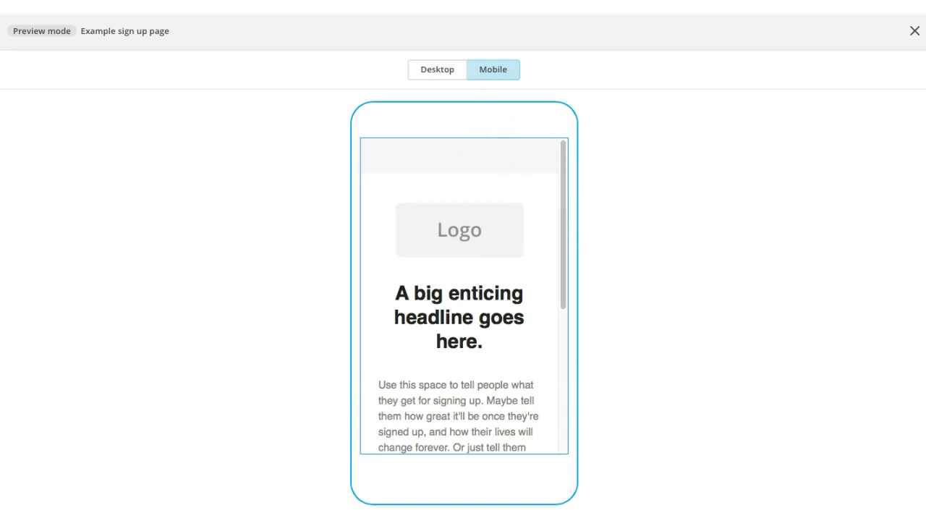
pyautogui.click(913, 33)
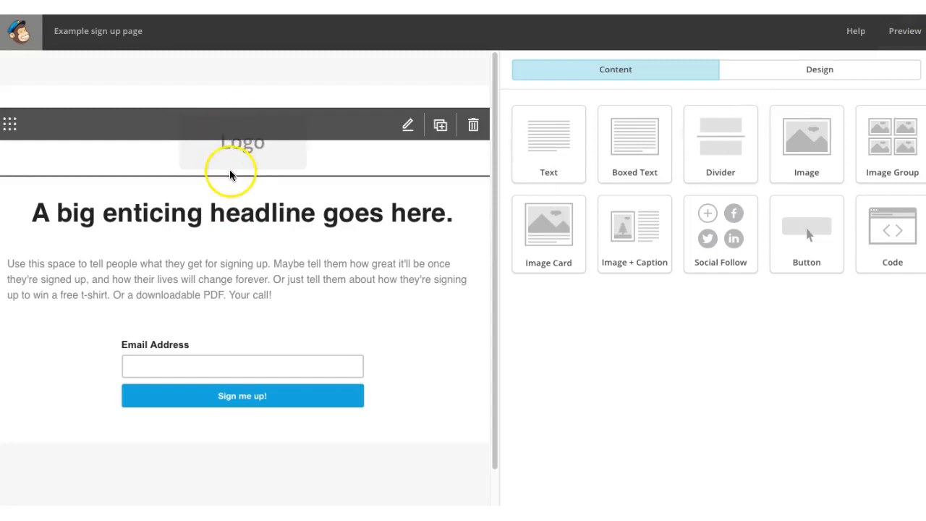
# - Replace the placeholder logo with the uploaded RAVISINGHBLOG.png image
pyautogui.click(230, 154)
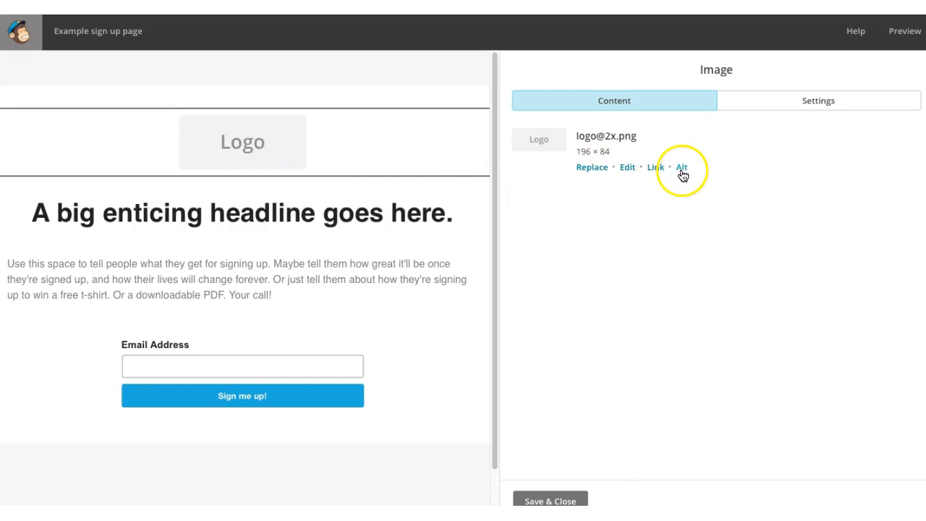
pyautogui.click(593, 171)
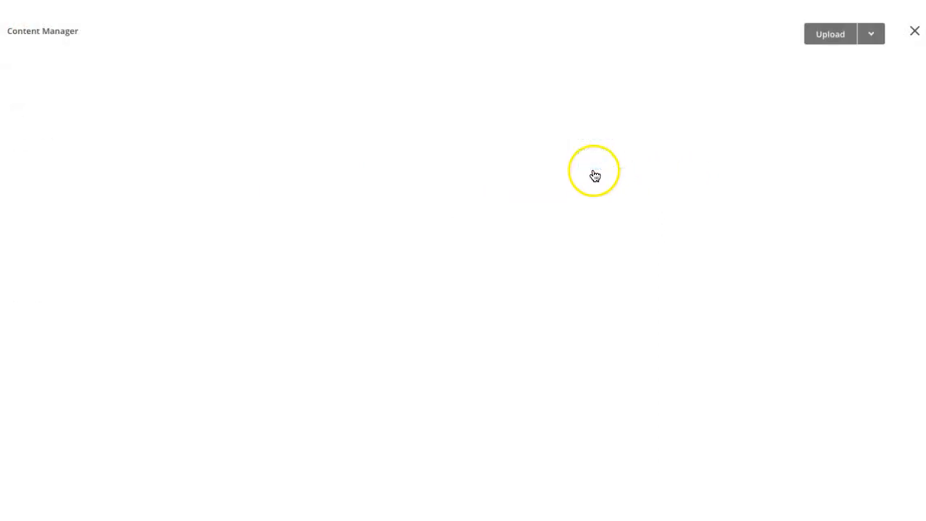
pyautogui.click(209, 159)
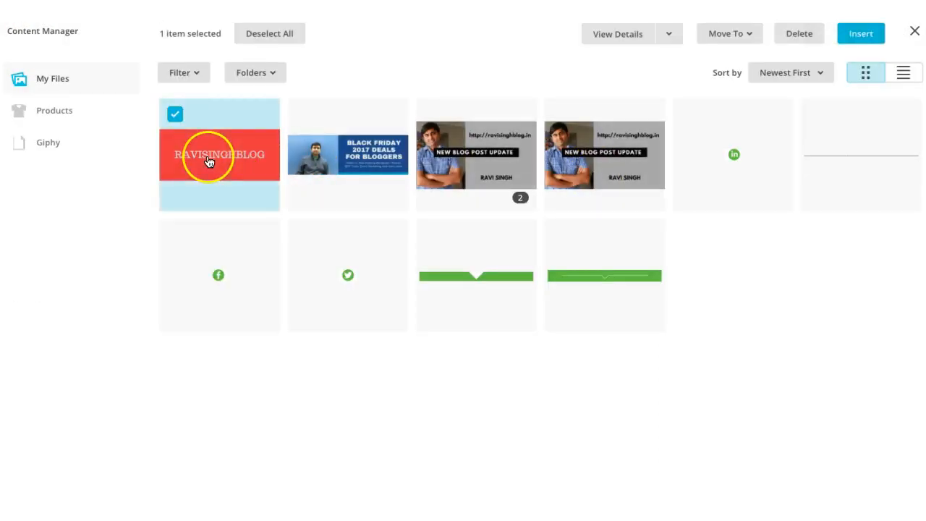
pyautogui.click(870, 42)
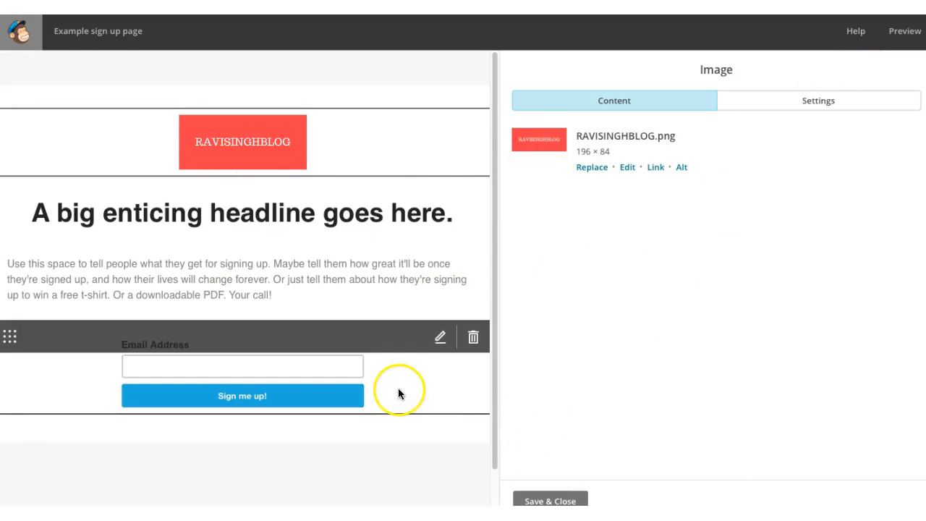
pyautogui.click(655, 167)
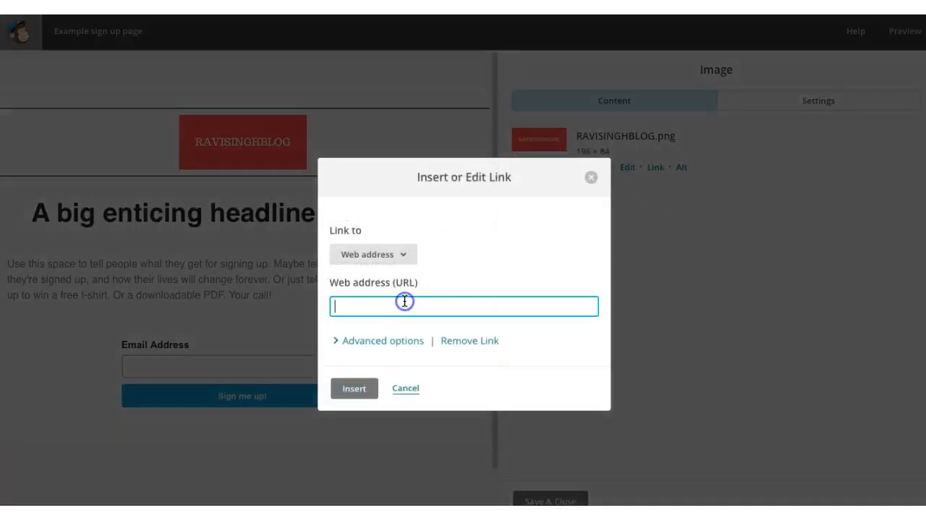
pyautogui.write('https://ravisinghblog.in')
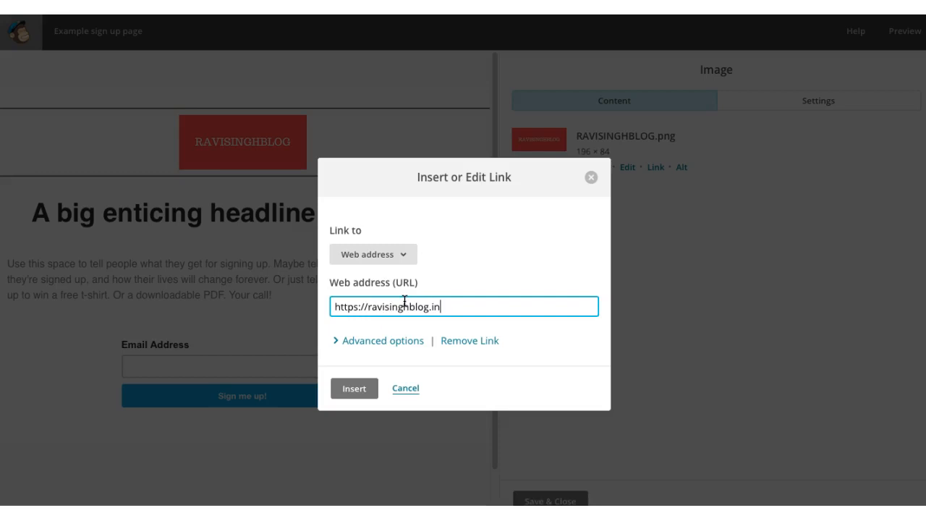
pyautogui.click(353, 389)
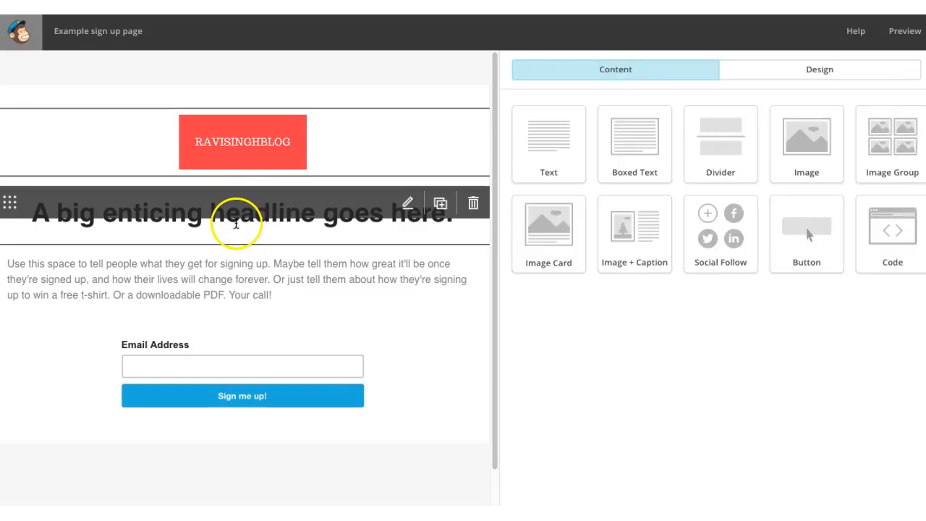
# - Replace the placeholder headline with "Please Download My Free Blogging Ebook"
pyautogui.click(201, 225)
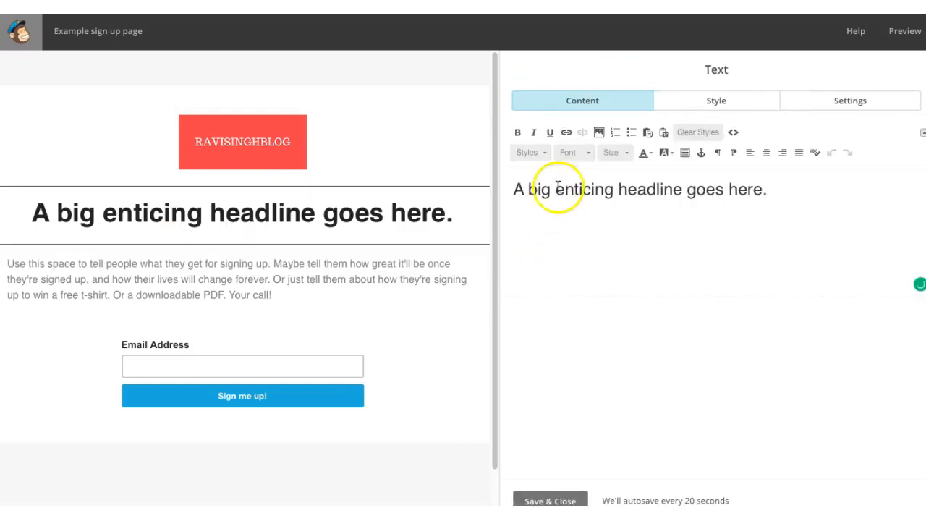
pyautogui.tripleClick(561, 181)
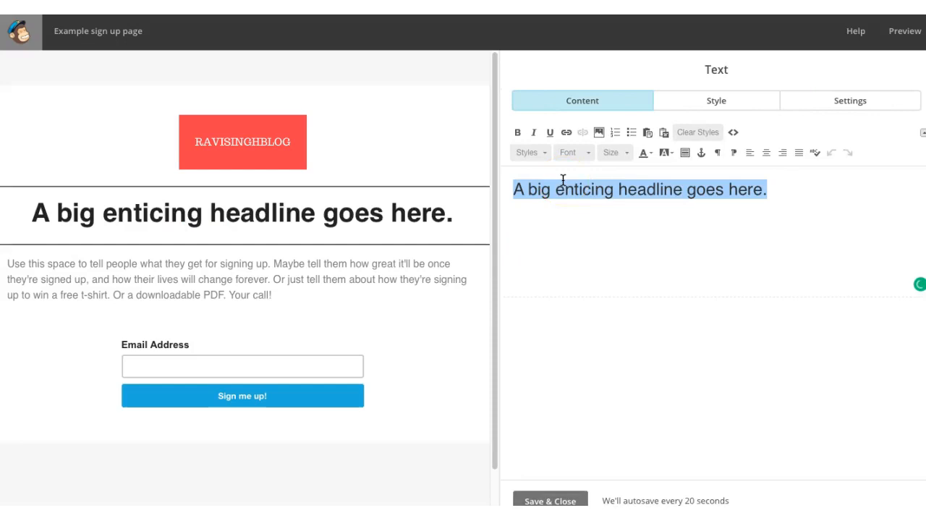
pyautogui.write('Please ')
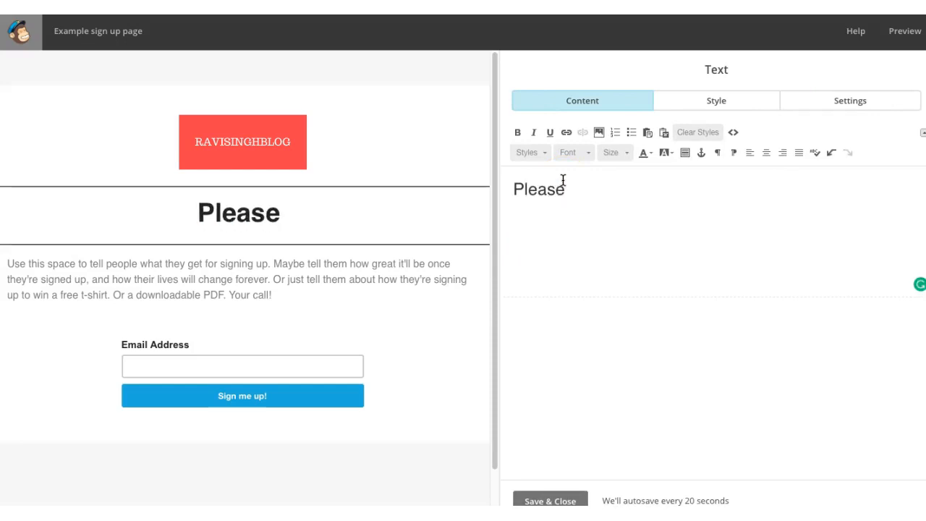
pyautogui.write('Dow')
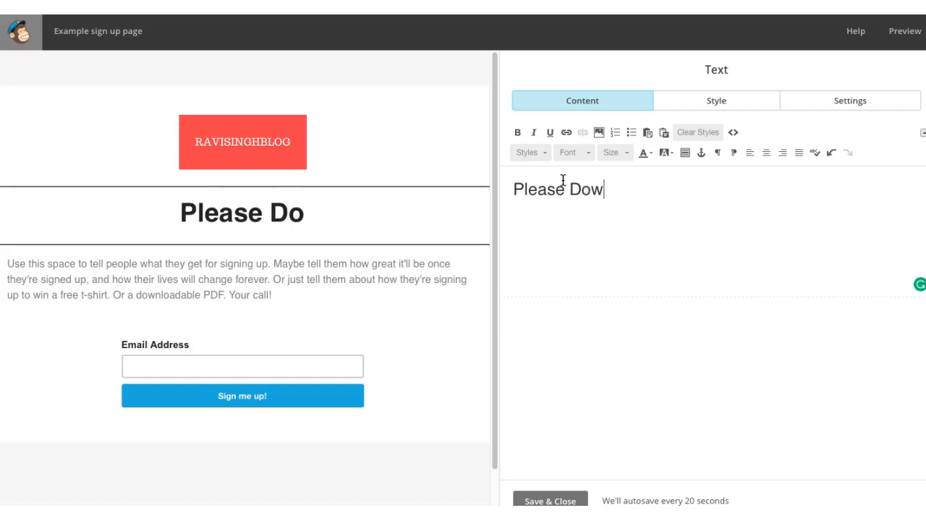
pyautogui.write('nload')
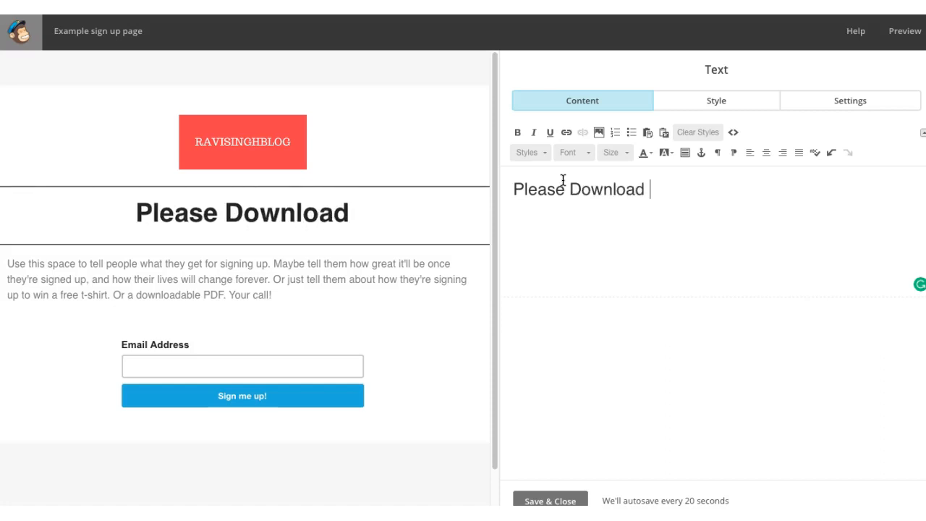
pyautogui.write(' My Fr')
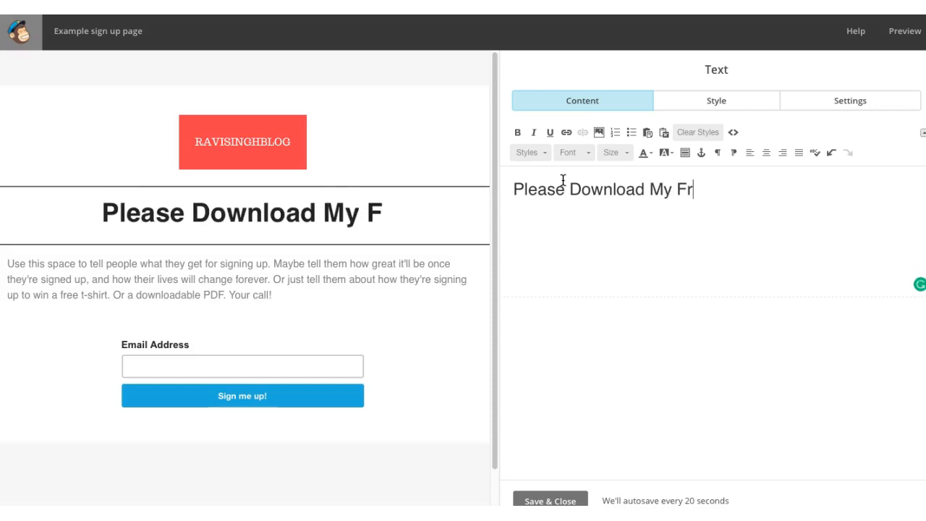
pyautogui.write('ee Ebook')
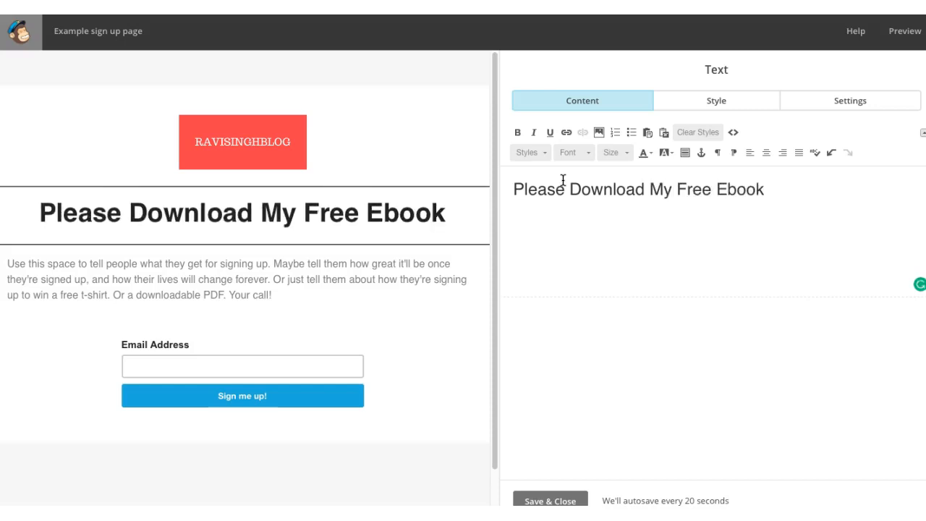
pyautogui.click(716, 188)
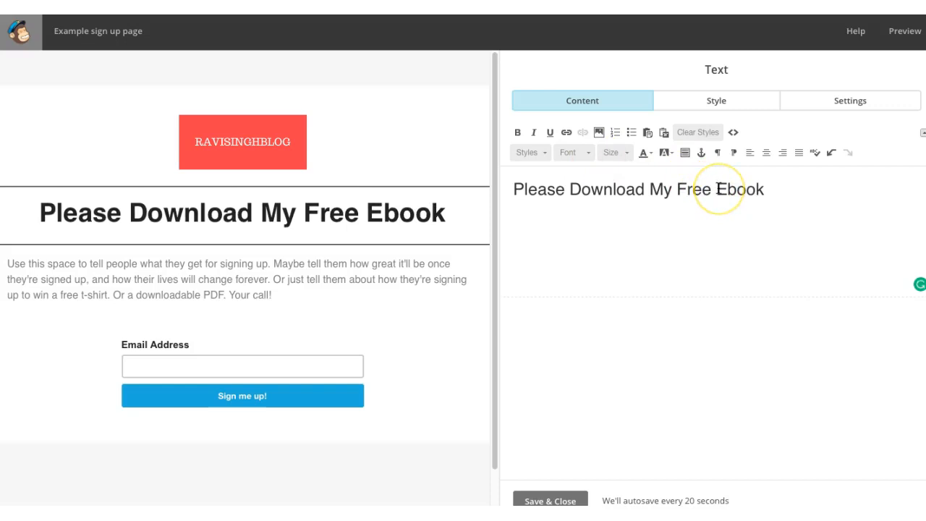
pyautogui.write('Blogging')
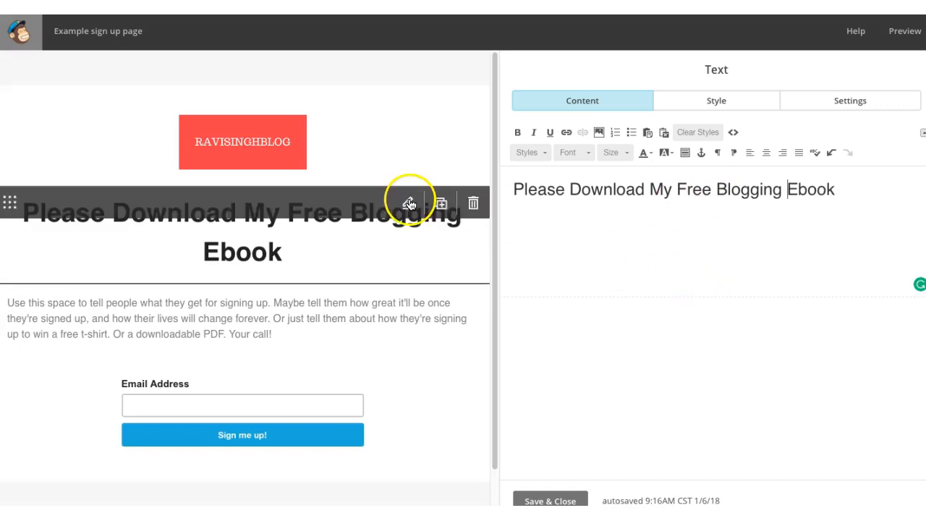
# - Open the description paragraph below the headline for editing and select its whole text
pyautogui.click(233, 334)
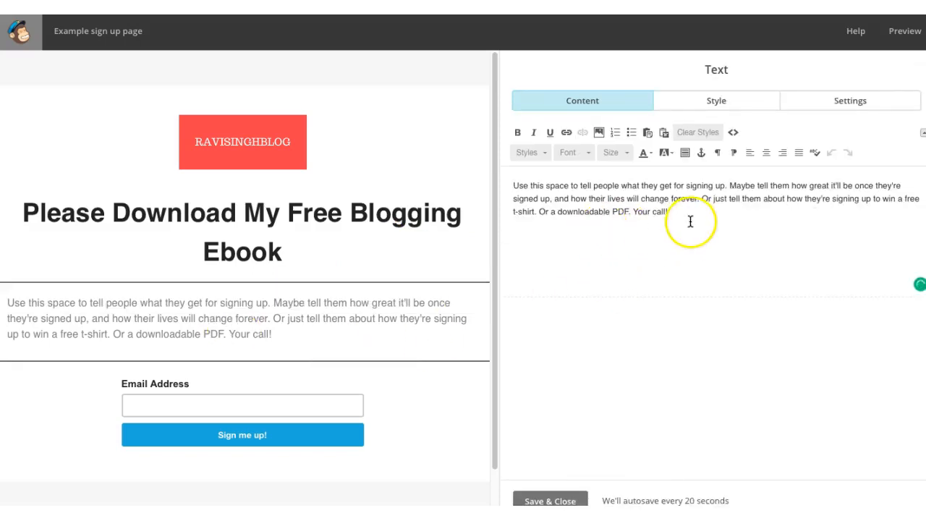
pyautogui.moveTo(690, 213); pyautogui.dragTo(547, 169)
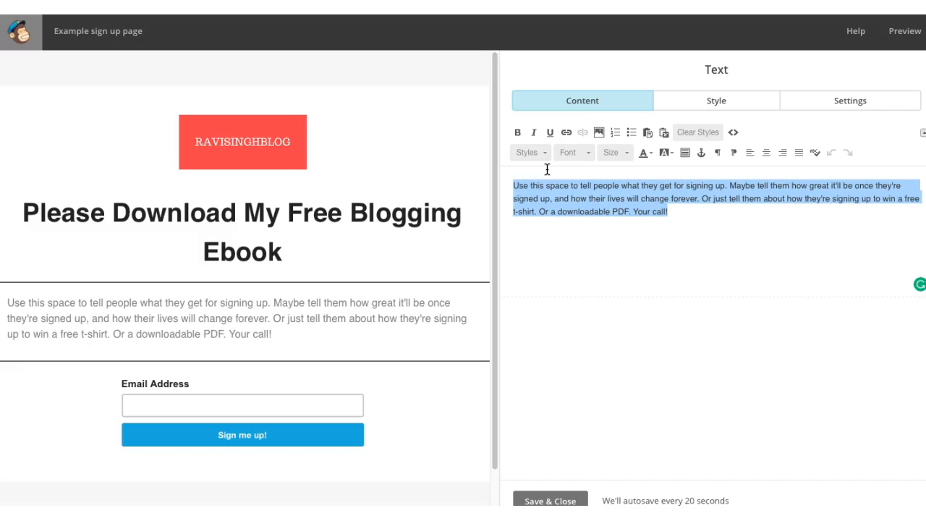
# - Change the signup form's button text to "Send Me Free Book!"
pyautogui.click(310, 399)
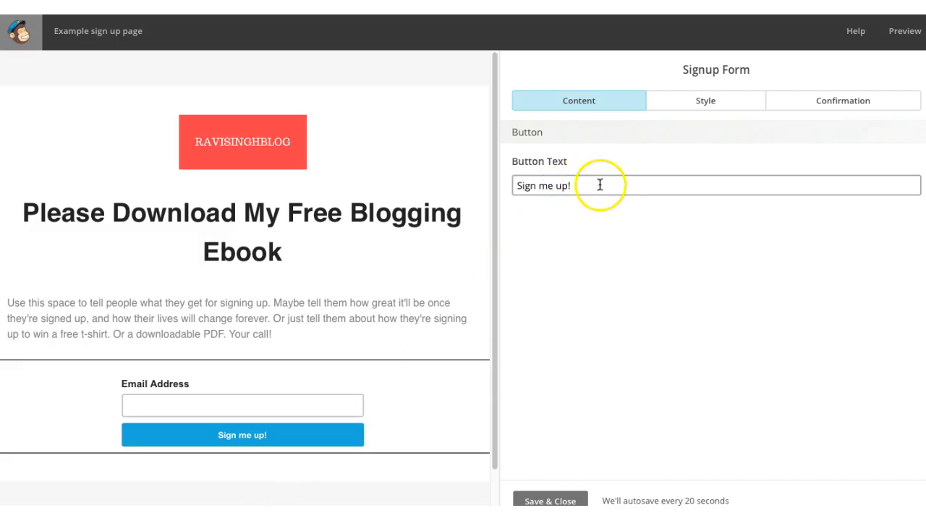
pyautogui.click(554, 186)
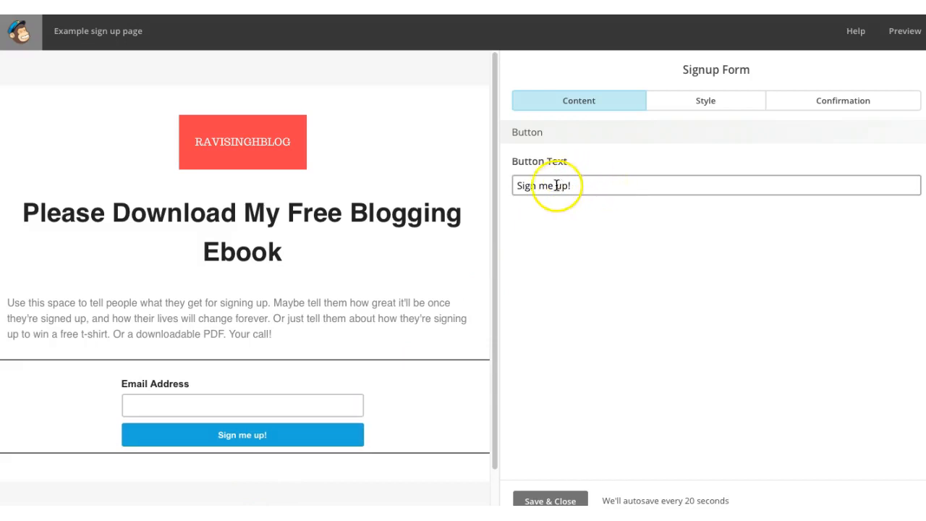
pyautogui.moveTo(569, 186); pyautogui.dragTo(494, 189)
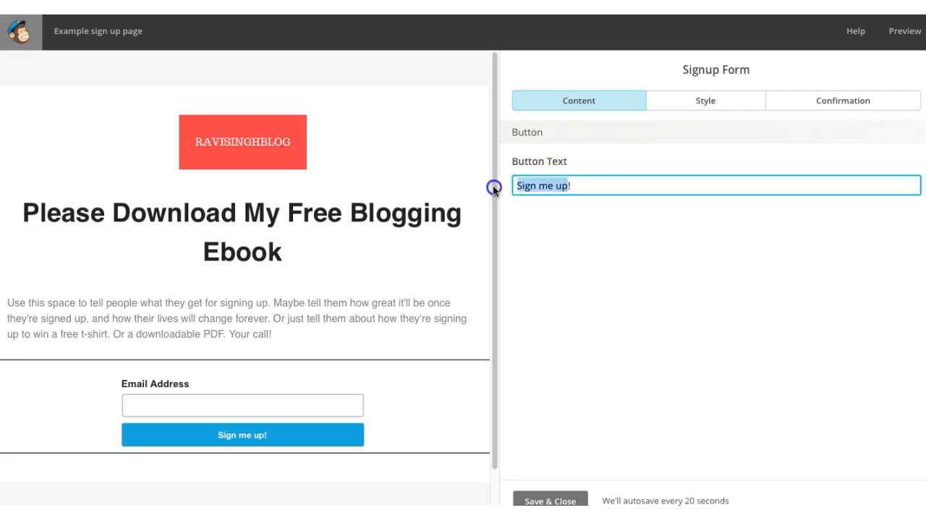
pyautogui.write('Send')
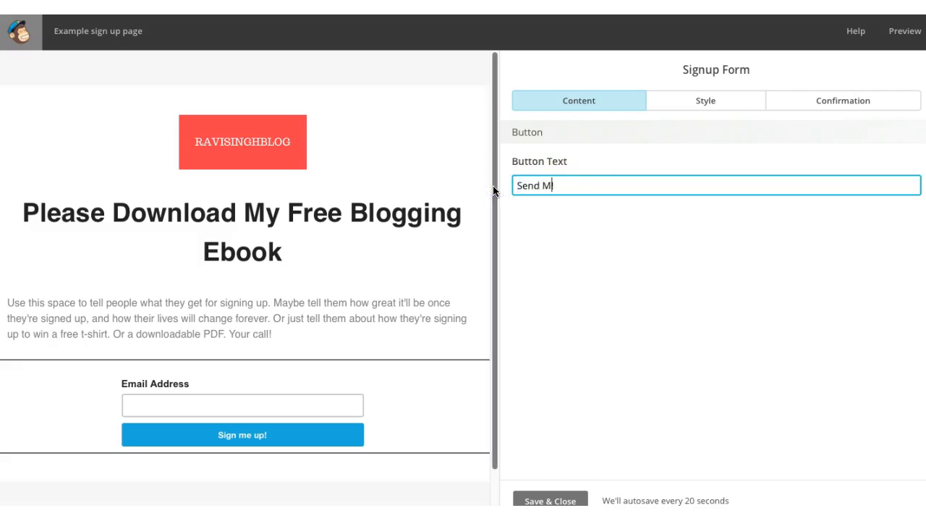
pyautogui.write(' Me Free Book')
pyautogui.click(655, 211)
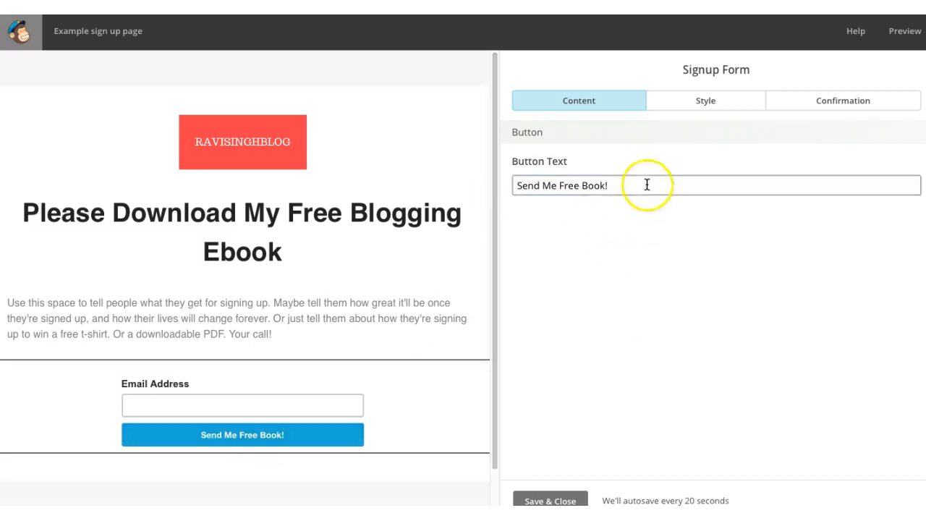
# - Set the signup button's background color to the darker blue #4098c0
pyautogui.click(706, 107)
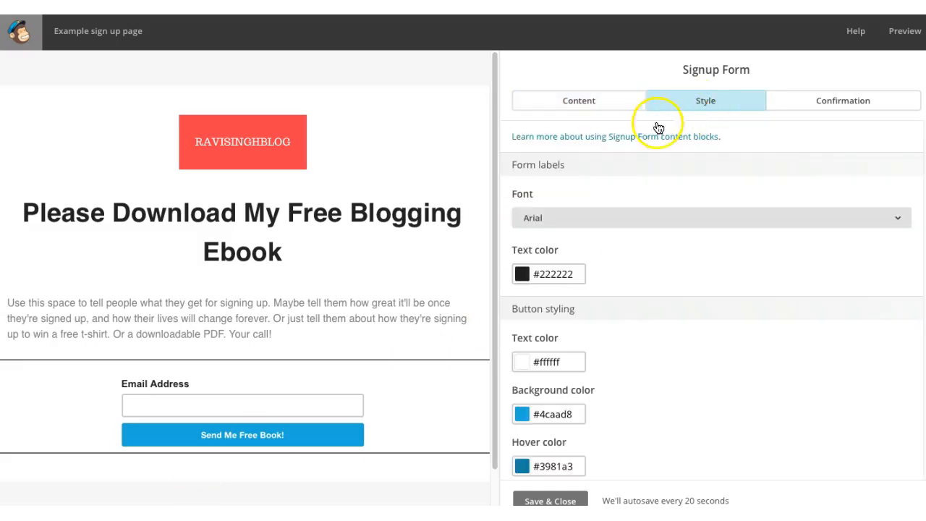
pyautogui.click(525, 415)
pyautogui.moveTo(584, 234)
pyautogui.mouseDown()
pyautogui.moveTo(552, 237)
pyautogui.moveTo(585, 242)
pyautogui.mouseUp()
pyautogui.click(693, 362)
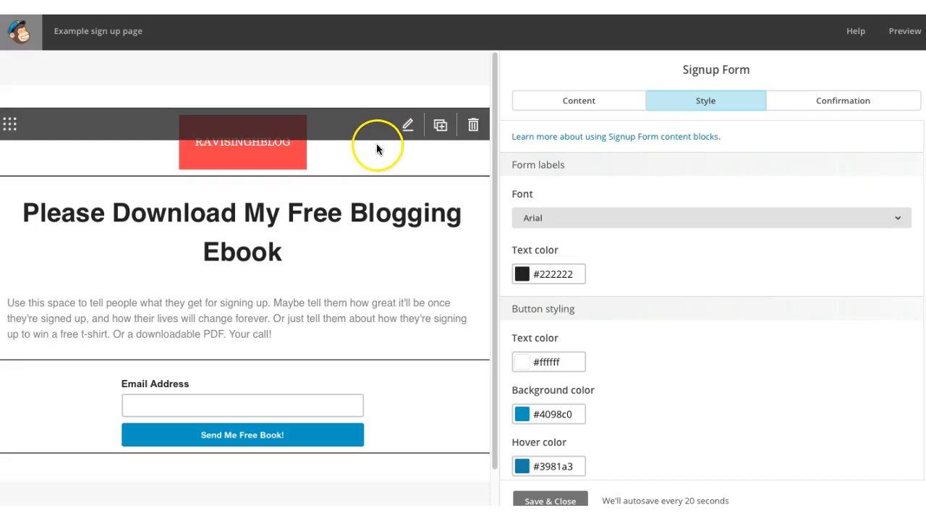
# - Examine the size, color and font options in the headline text block's style settings
pyautogui.click(366, 220)
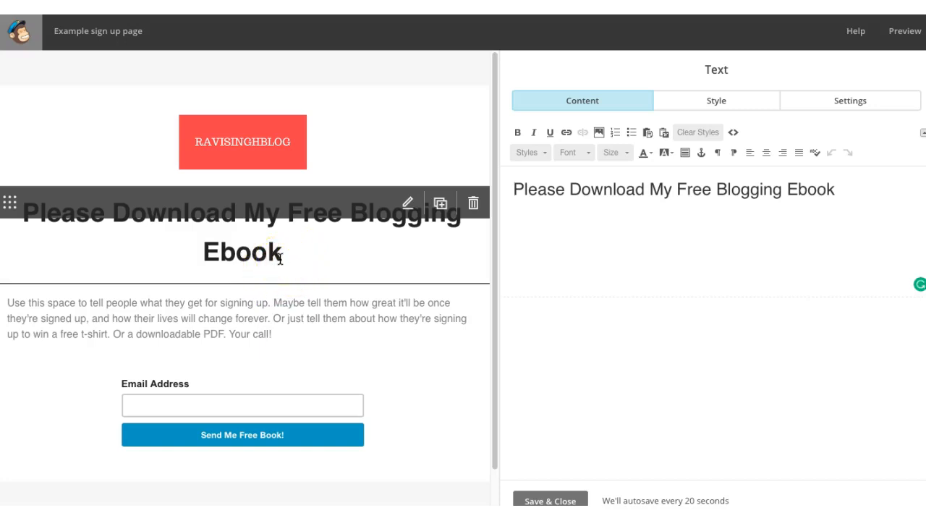
pyautogui.click(738, 97)
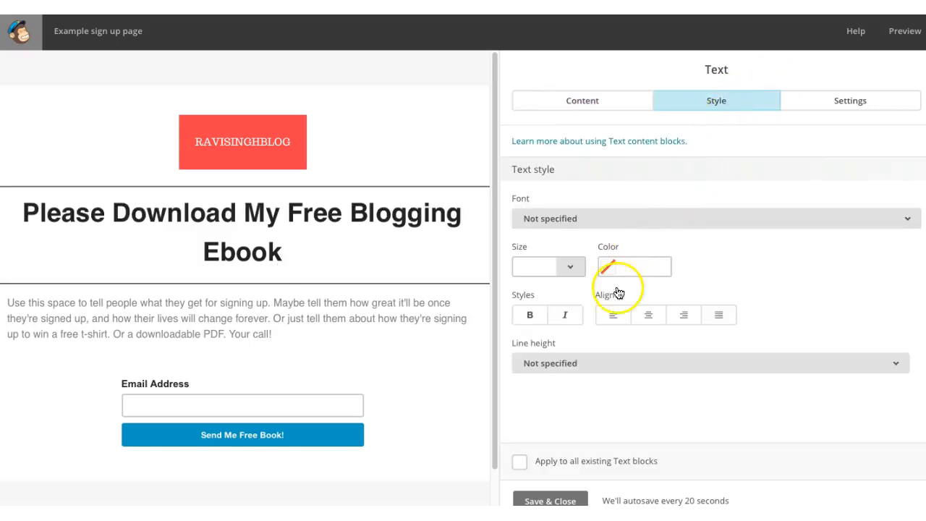
pyautogui.click(573, 266)
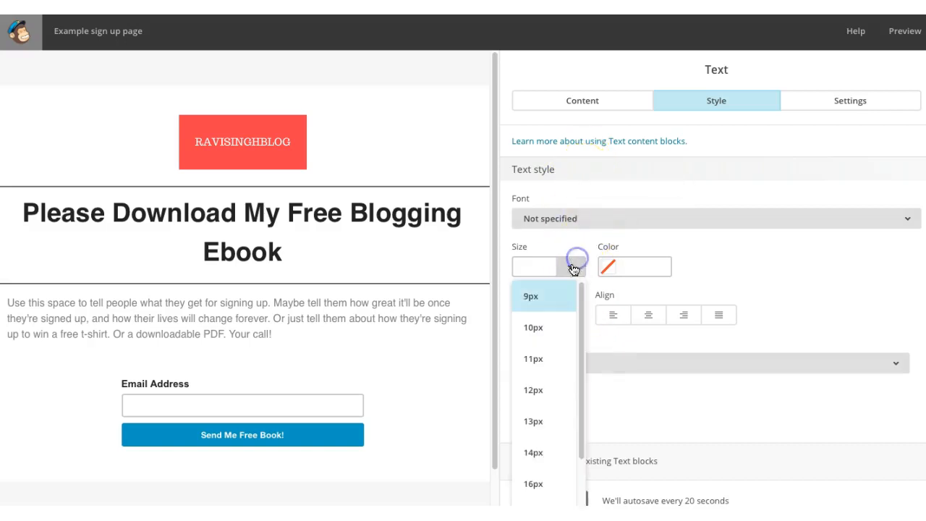
pyautogui.click(819, 284)
pyautogui.click(606, 271)
pyautogui.click(687, 271)
pyautogui.click(610, 267)
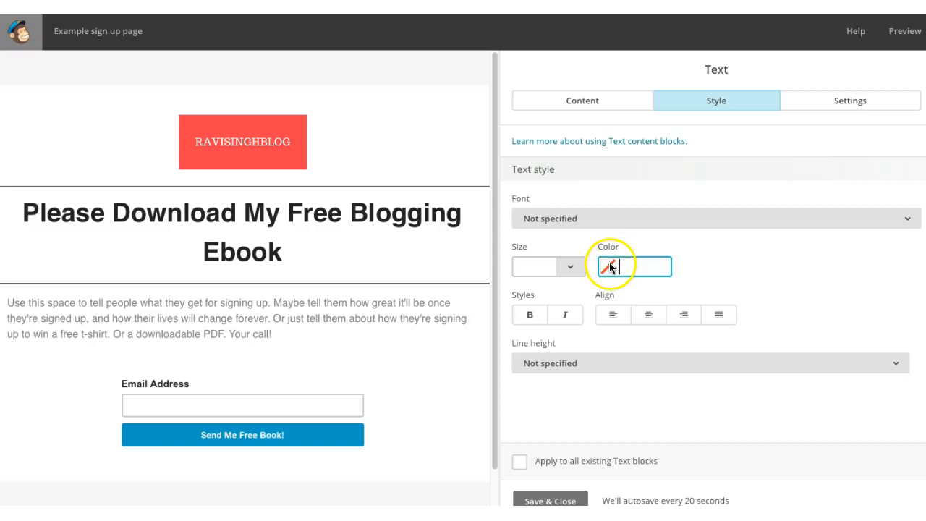
pyautogui.click(830, 221)
pyautogui.click(807, 202)
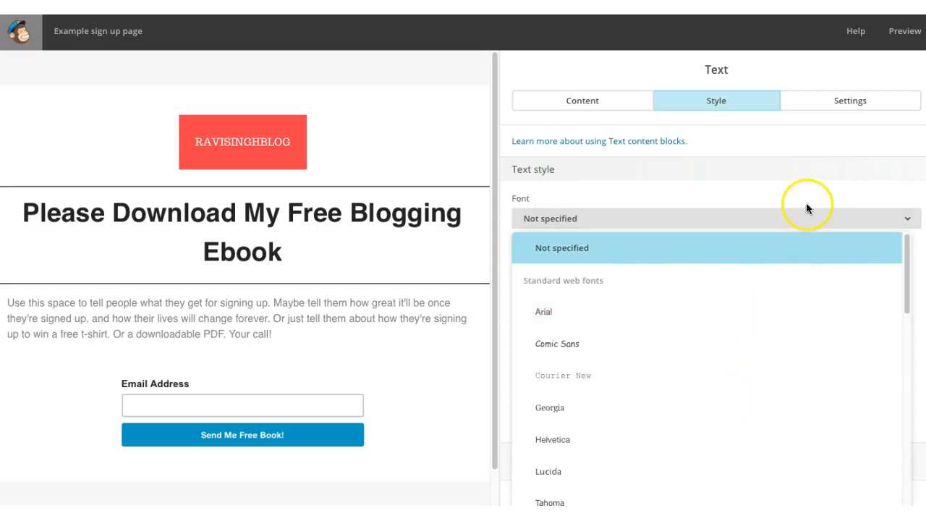
pyautogui.moveTo(244, 296)
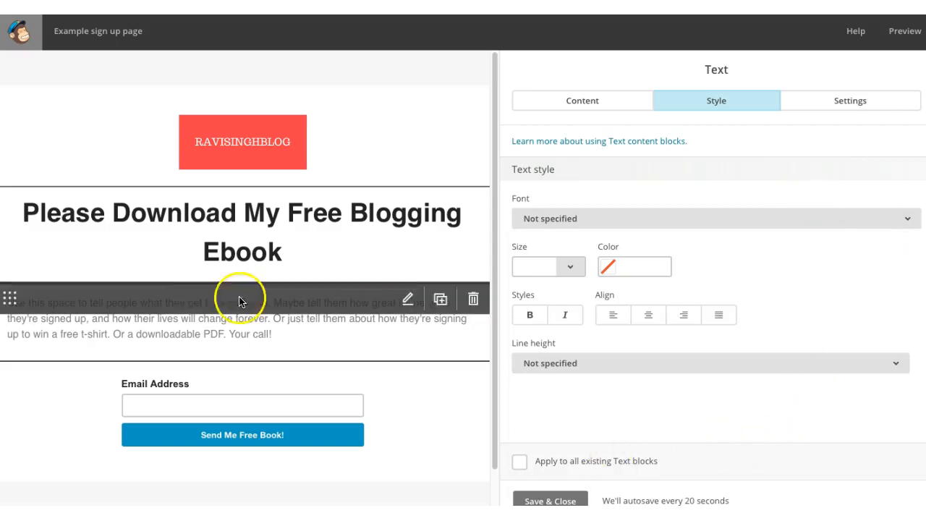
# - Try a two-column layout for the headline text block and return it to one column
pyautogui.click(863, 102)
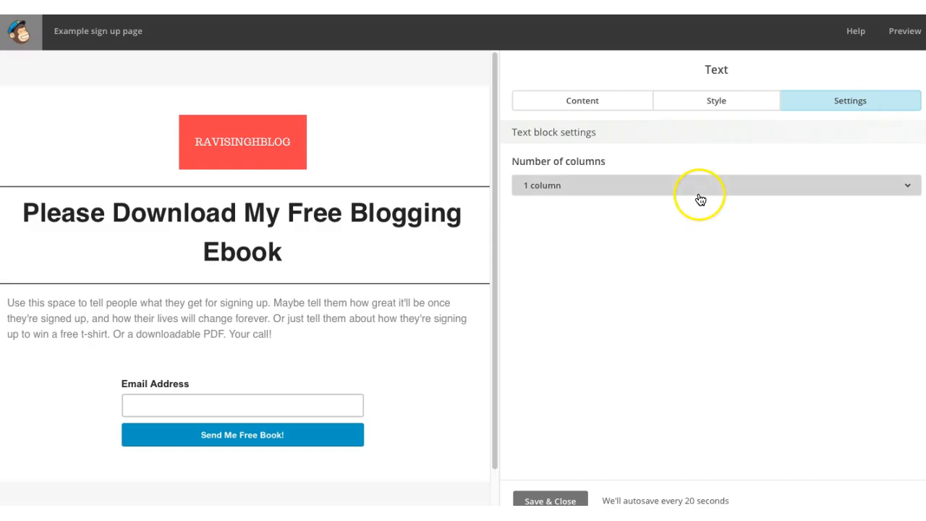
pyautogui.click(785, 189)
pyautogui.click(723, 245)
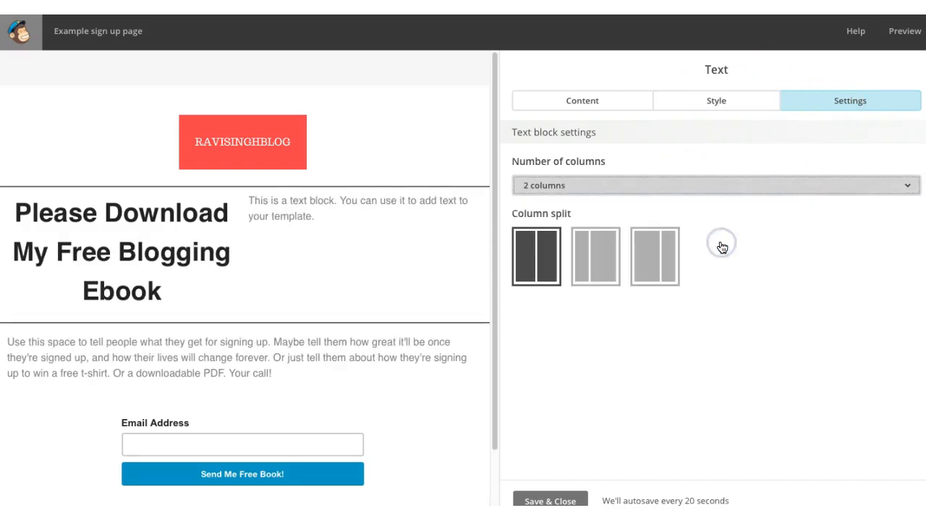
pyautogui.click(631, 187)
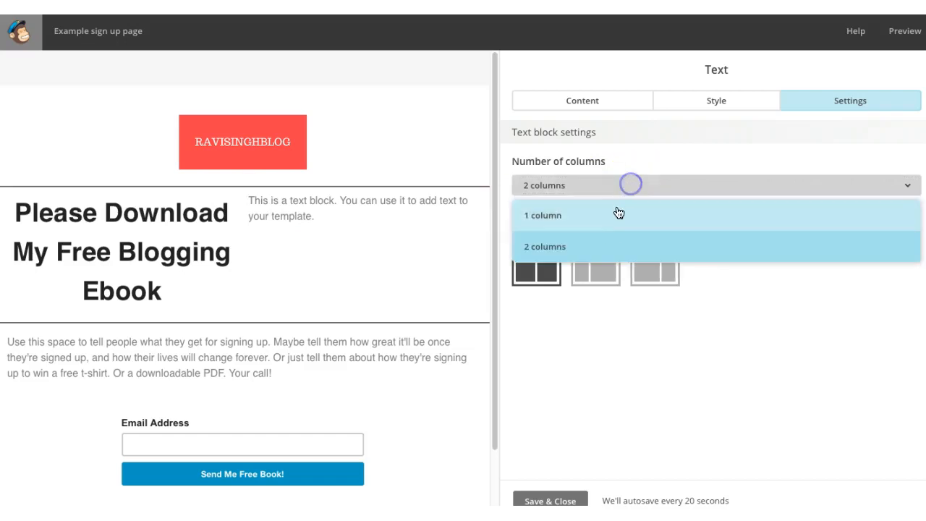
pyautogui.click(615, 213)
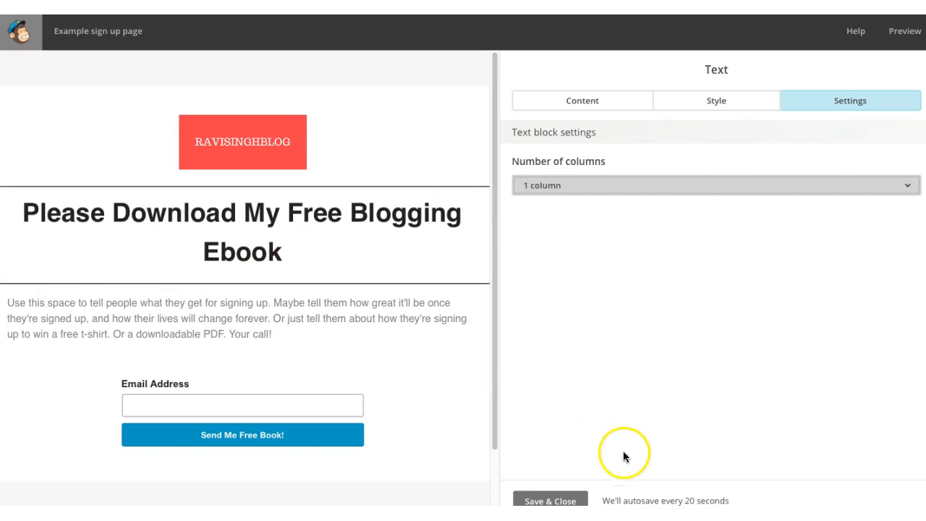
# - Save and close the page design, and save "Sample page" as the landing page's title
pyautogui.click(551, 499)
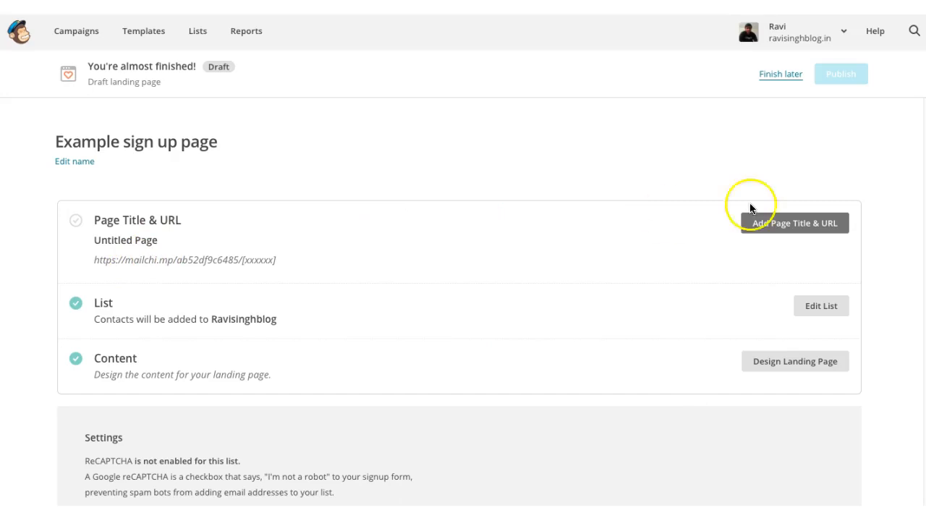
pyautogui.click(802, 226)
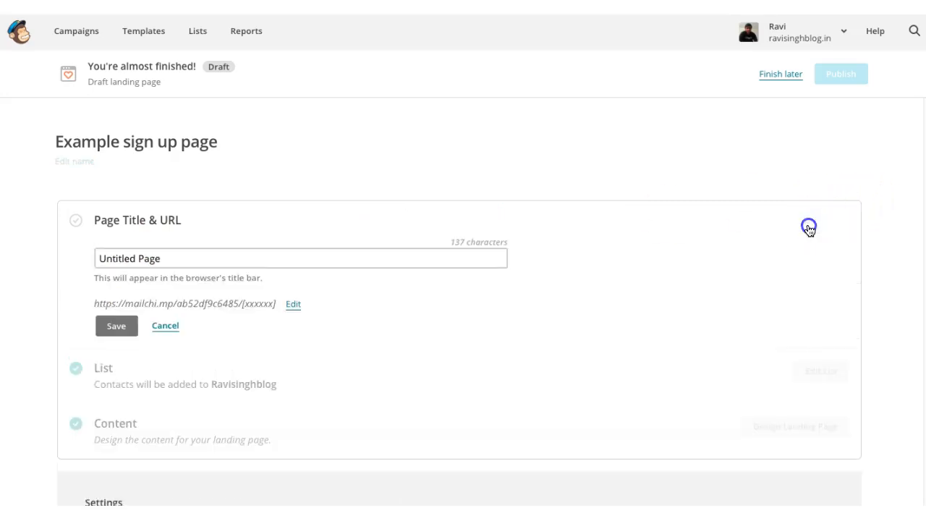
pyautogui.tripleClick(316, 263)
pyautogui.write('Sa')
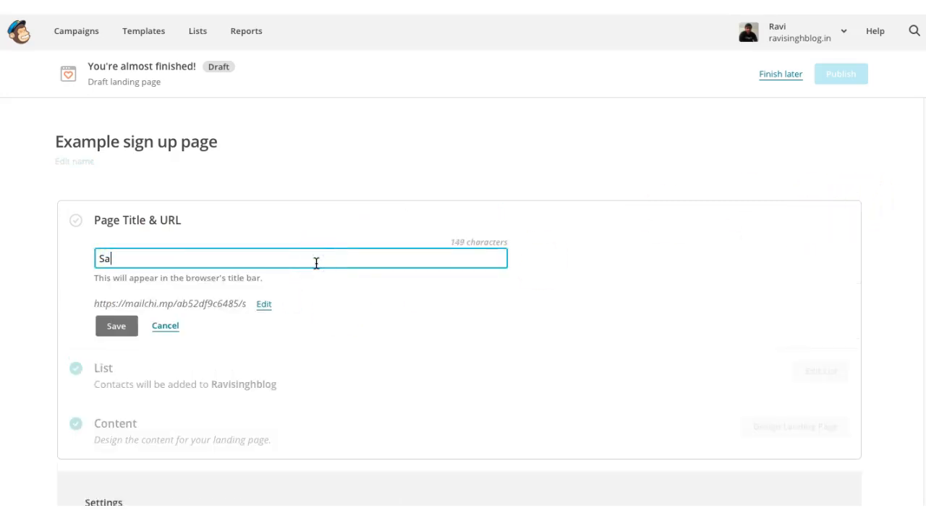
pyautogui.write('mple page')
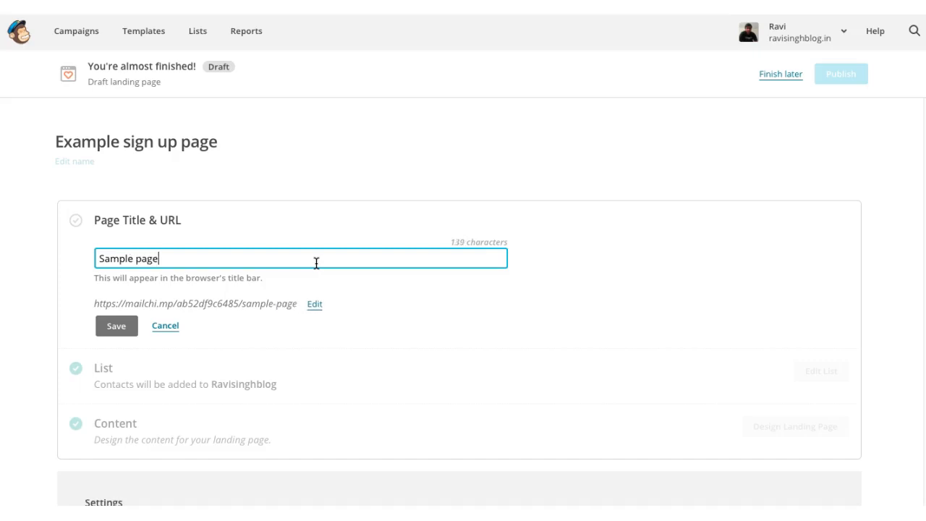
pyautogui.click(115, 325)
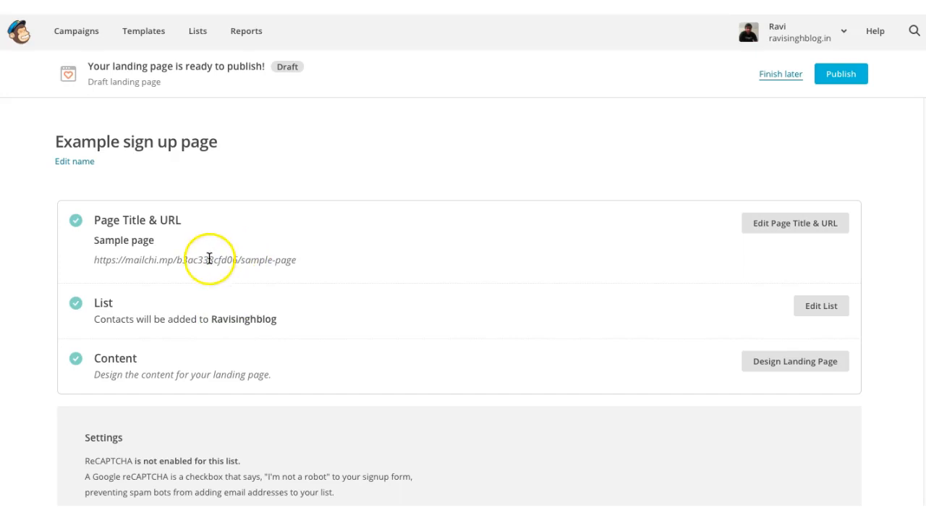
# - Review the draft's page address and contact list, and try to open the address in a new browser tab
pyautogui.moveTo(296, 261); pyautogui.dragTo(94, 255)
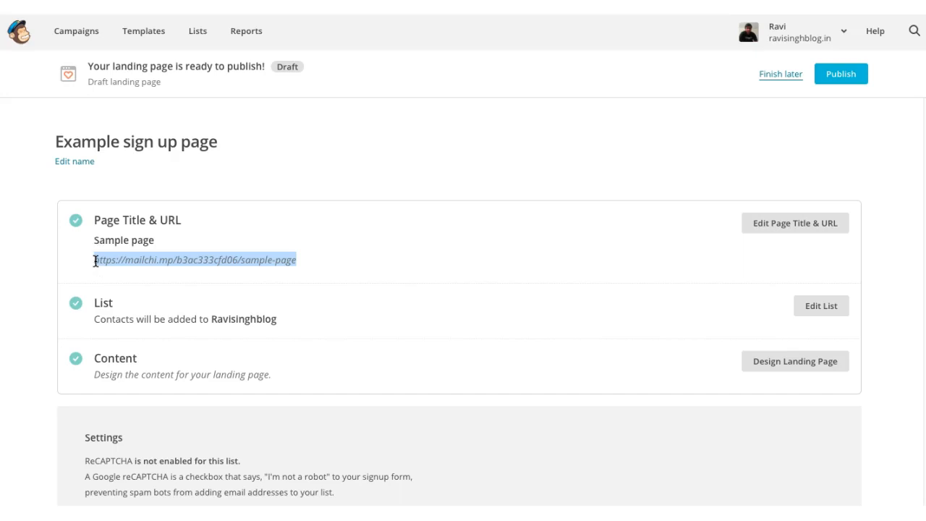
pyautogui.doubleClick(95, 262)
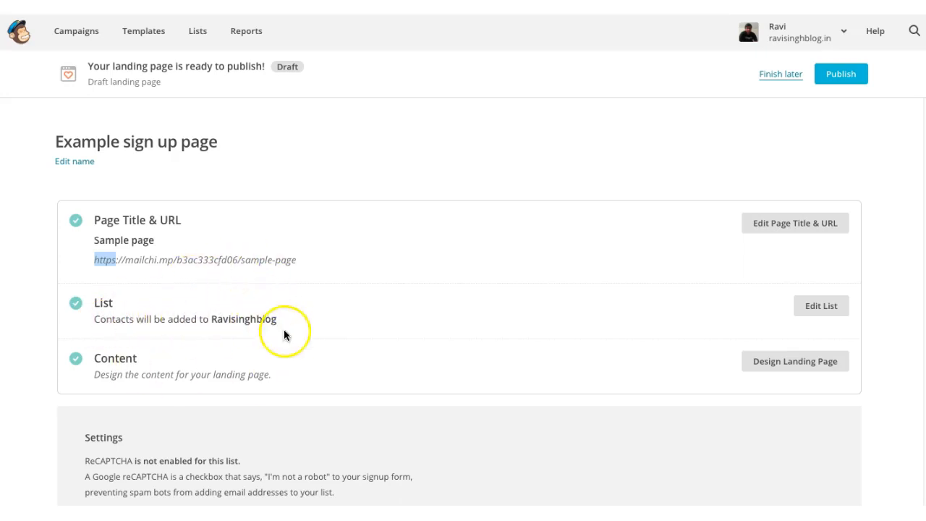
pyautogui.tripleClick(232, 320)
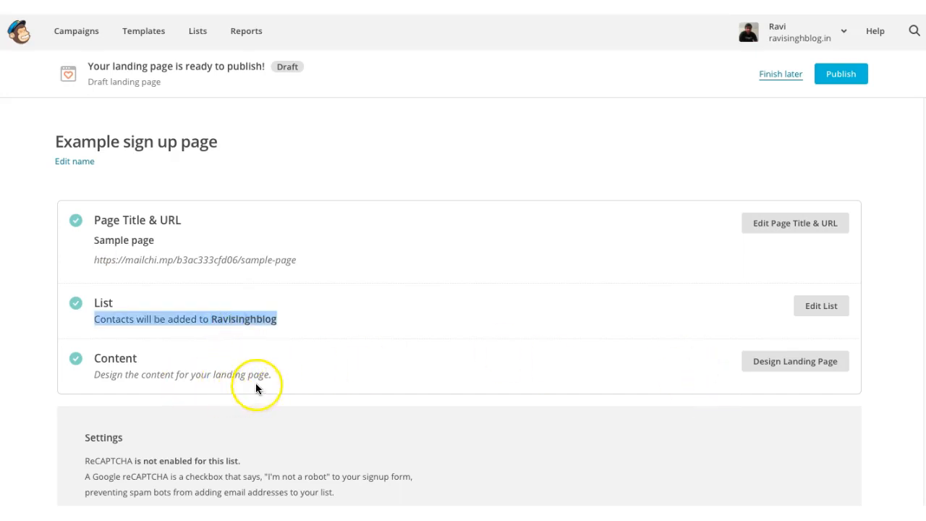
pyautogui.tripleClick(148, 263)
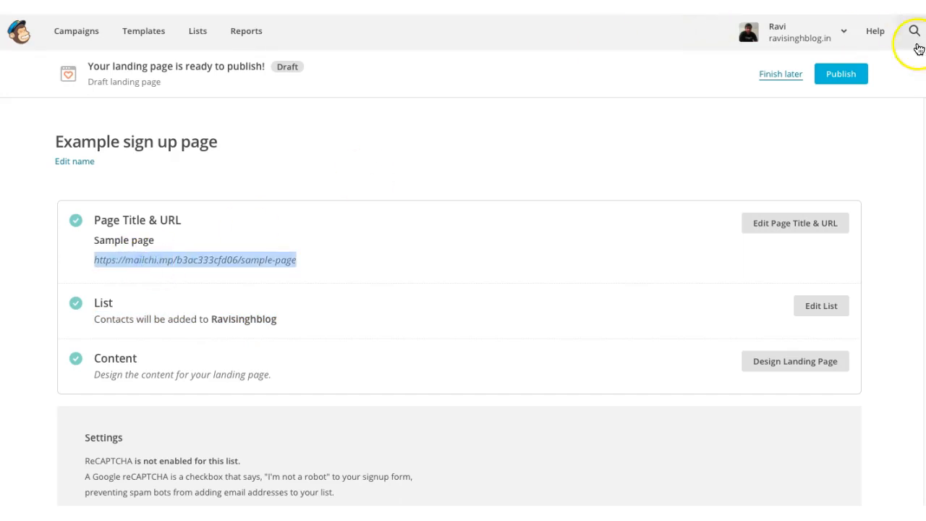
pyautogui.press('super+t')
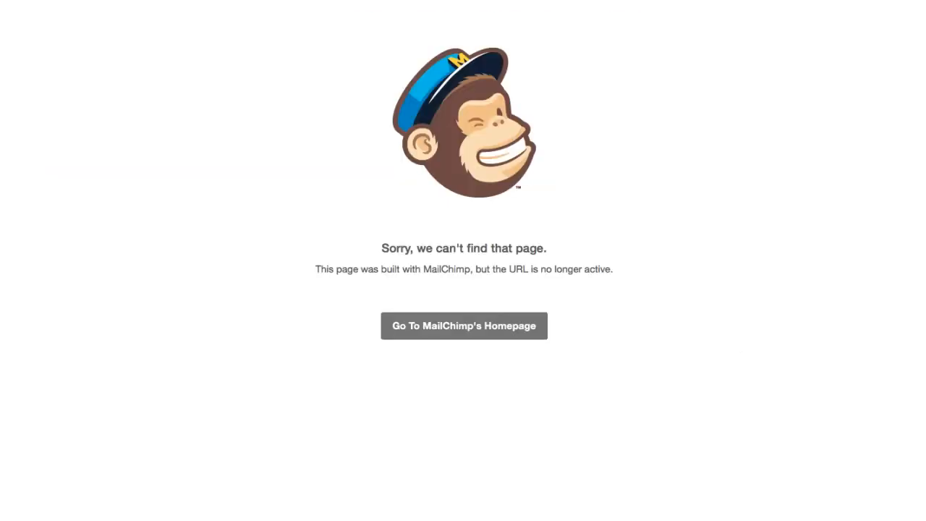
pyautogui.press('super+l')
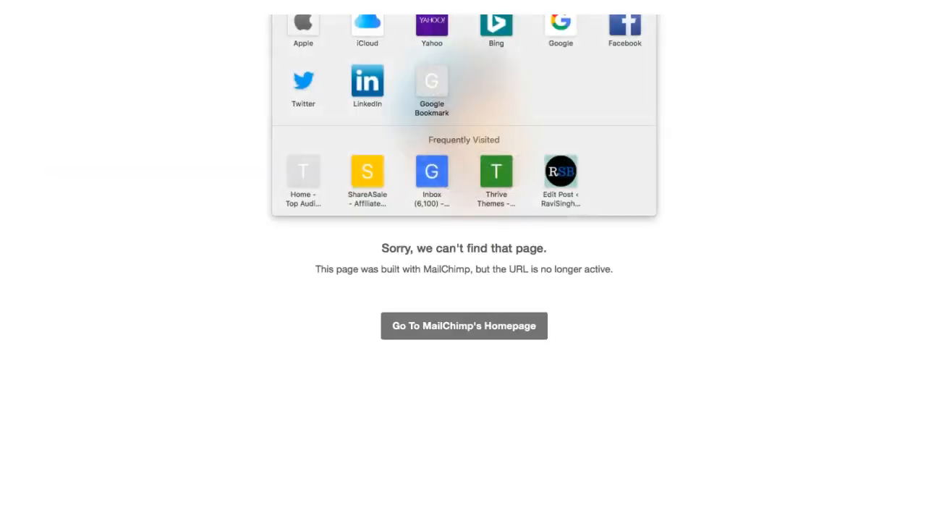
pyautogui.press('super+v')
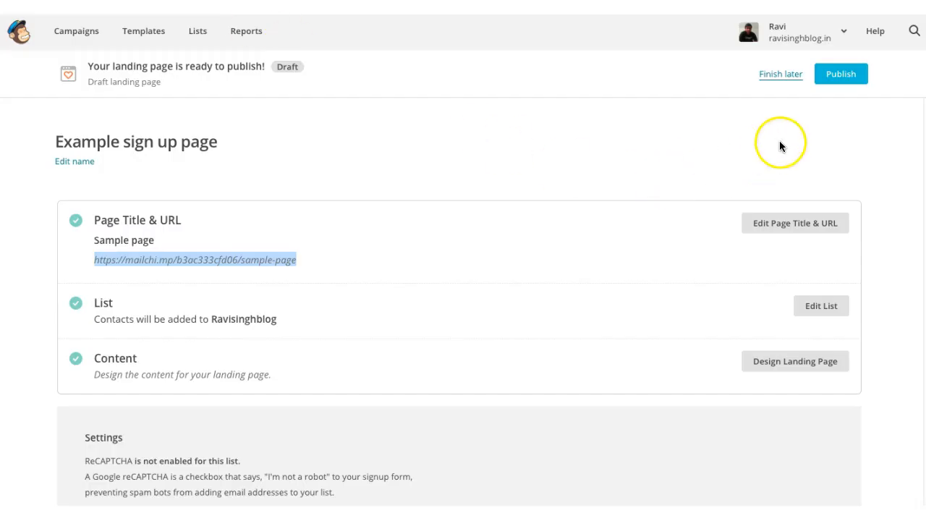
# - Publish the landing page and confirm the launch
pyautogui.click(843, 75)
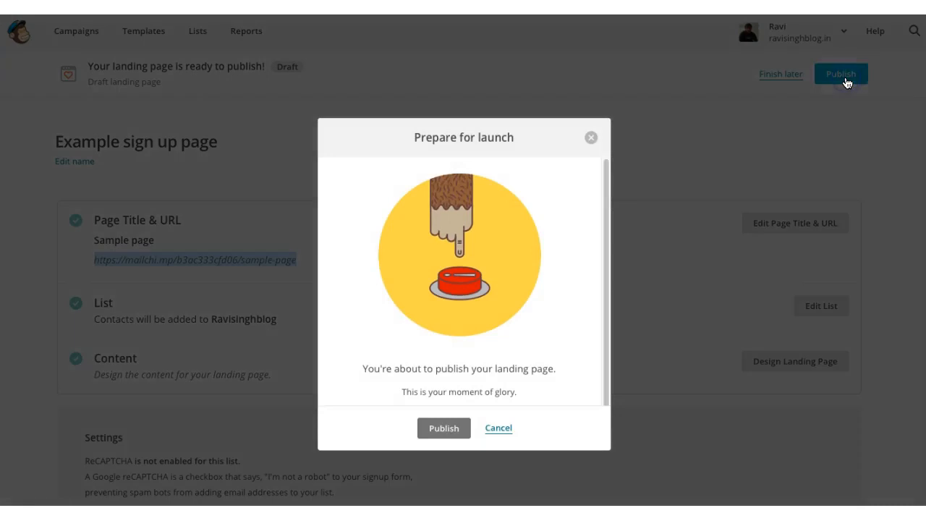
pyautogui.click(437, 427)
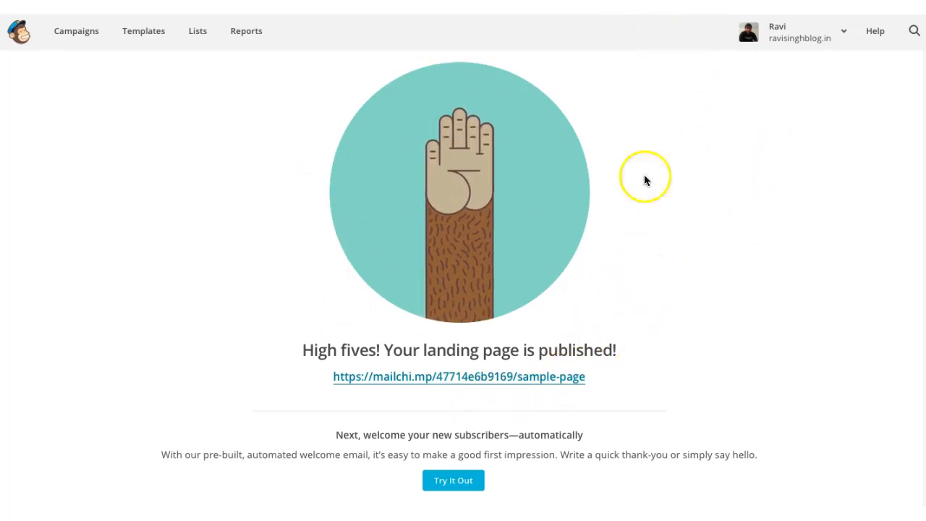
# - Open the published page's address to check its signup form, and display the campaigns list
pyautogui.click(543, 384)
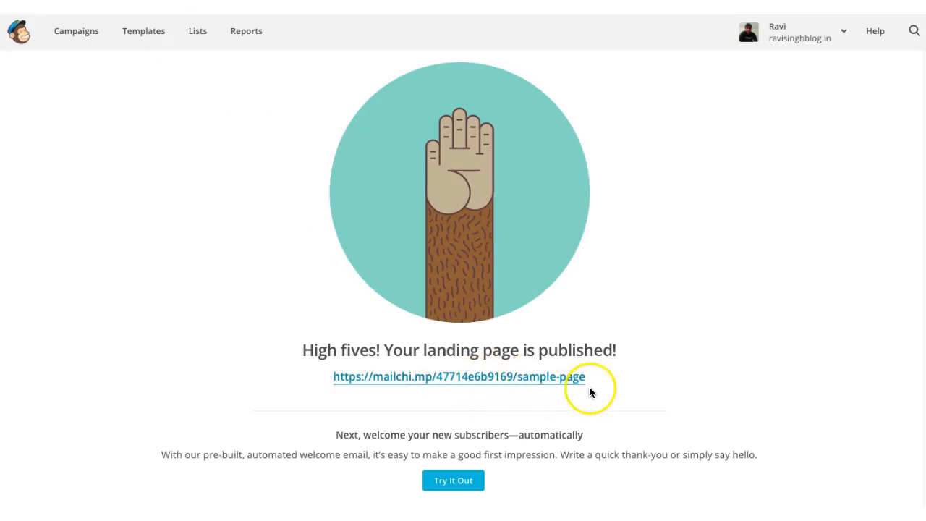
pyautogui.moveTo(596, 378); pyautogui.dragTo(330, 383)
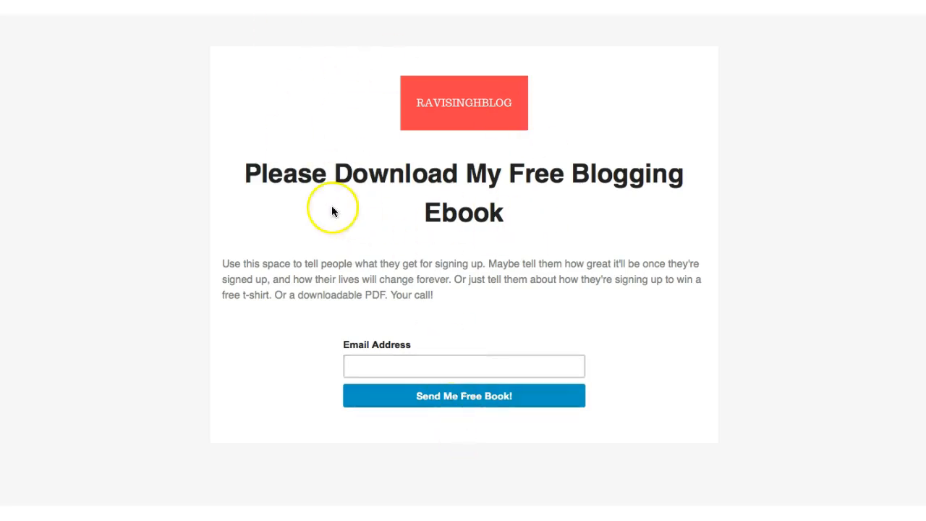
pyautogui.click(434, 367)
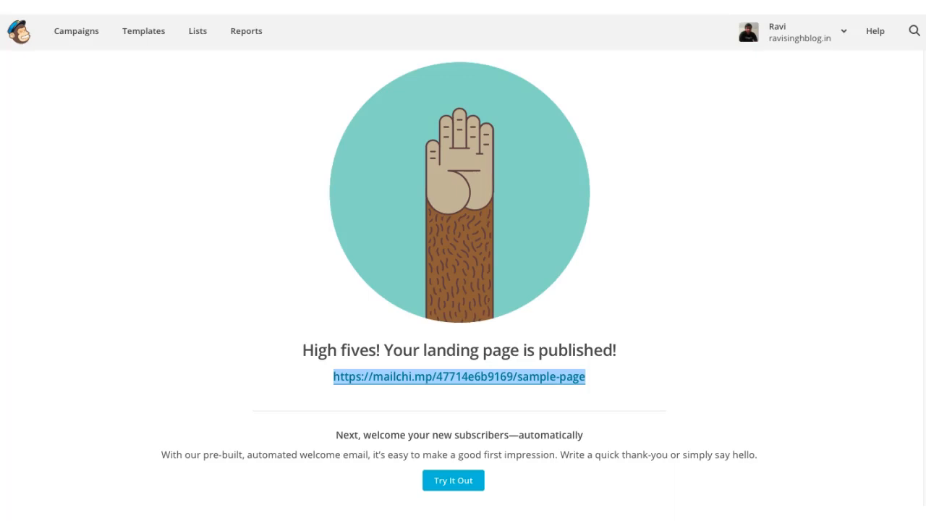
pyautogui.click(87, 43)
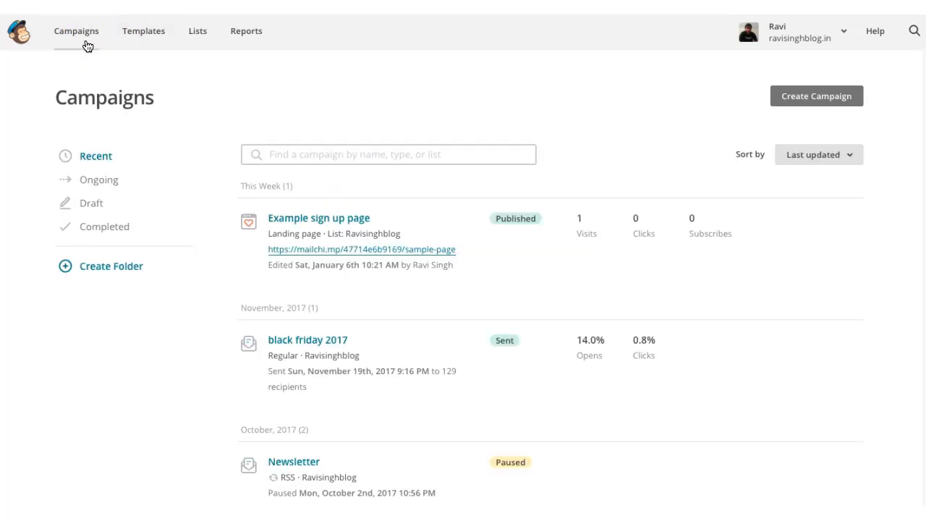
# - Check which campaign types can be created, and dismiss the chooser
pyautogui.click(804, 96)
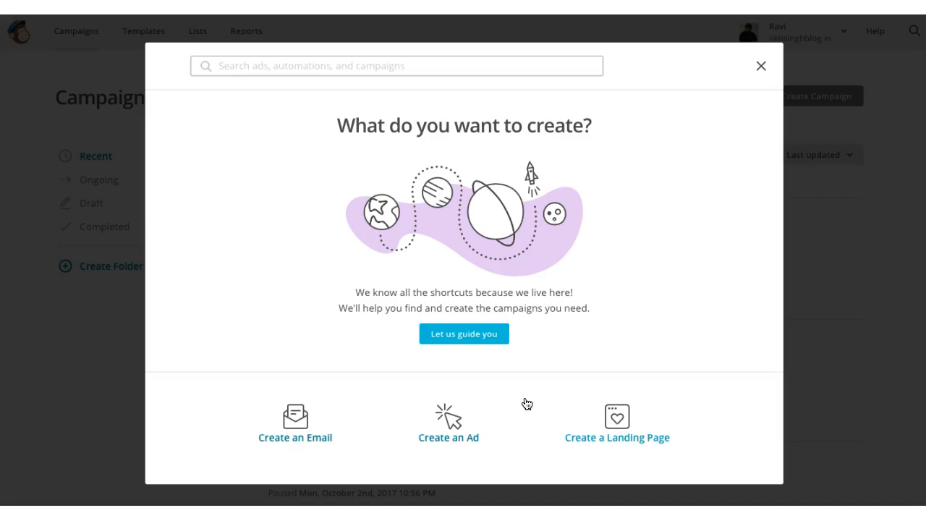
pyautogui.click(763, 68)
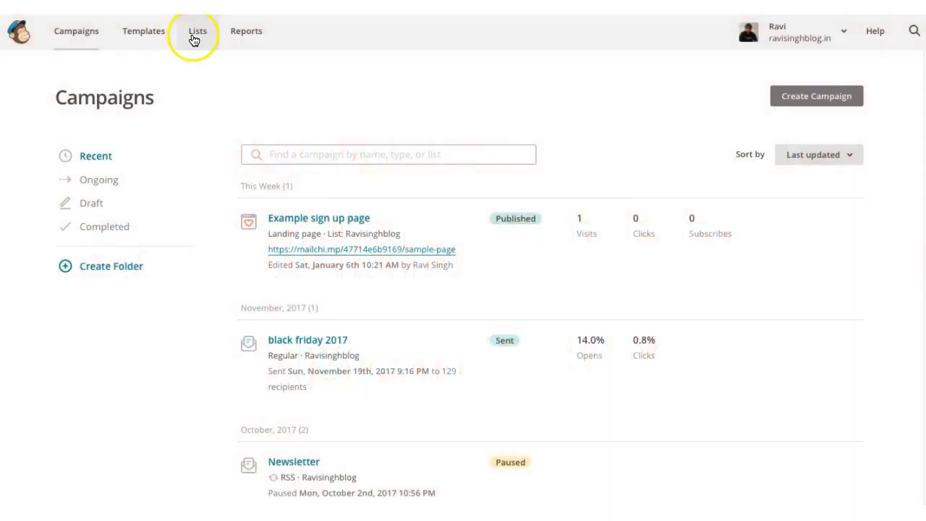
# - Open the signup forms of the Ravisinghblog list
pyautogui.click(194, 36)
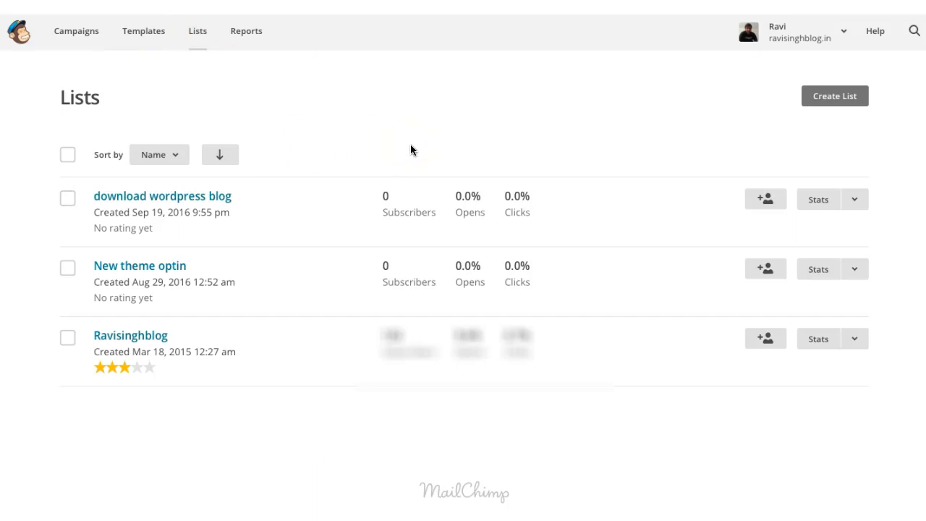
pyautogui.click(839, 96)
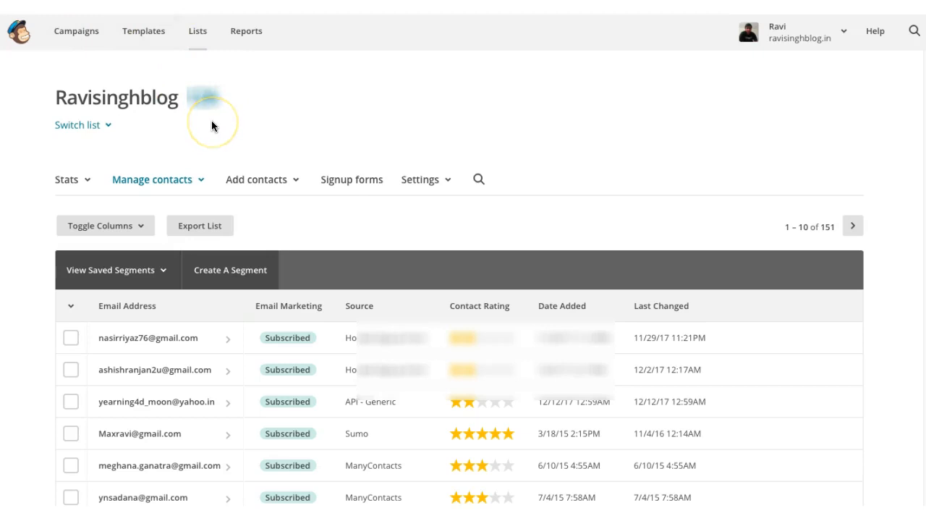
pyautogui.click(199, 36)
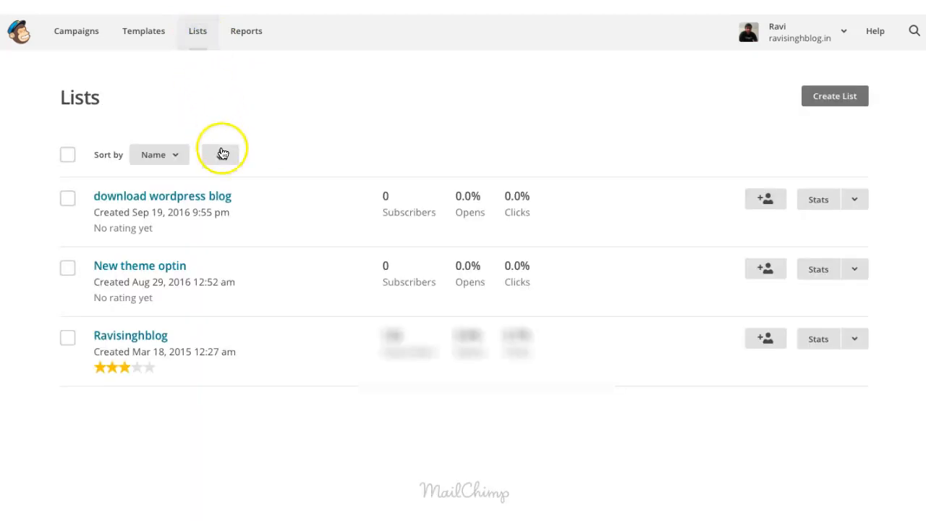
pyautogui.click(200, 38)
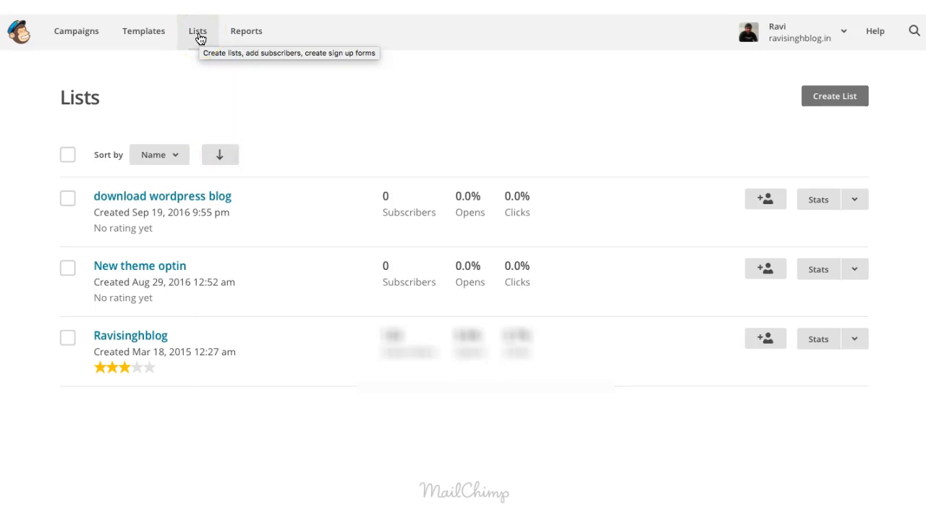
pyautogui.click(139, 337)
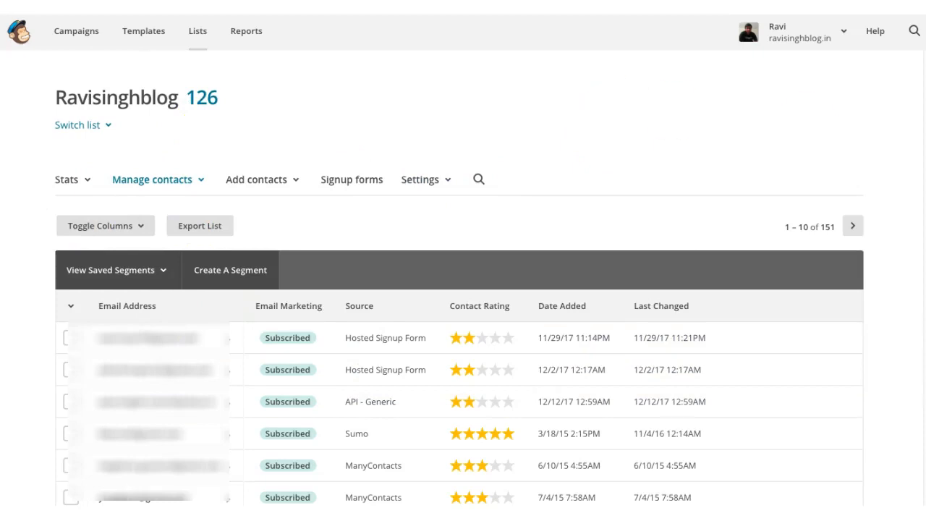
pyautogui.click(356, 185)
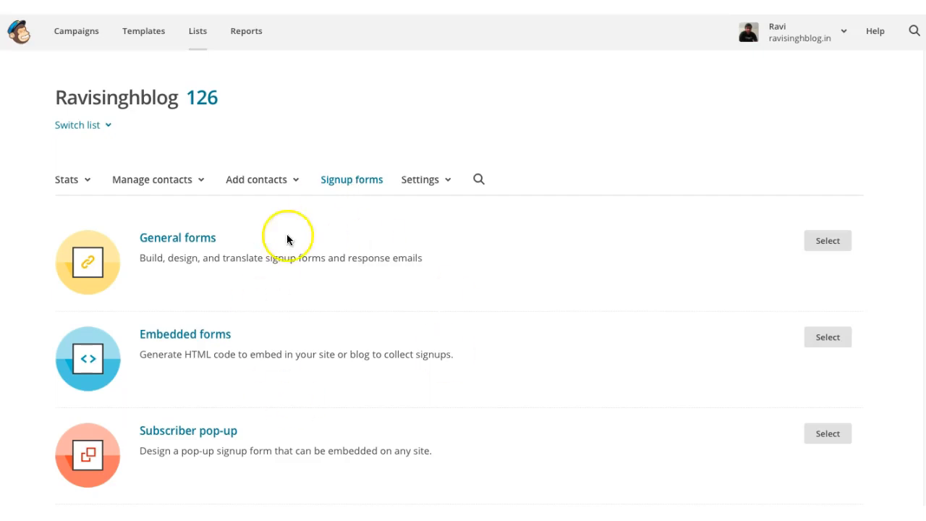
# - Open the list's subscriber pop-up form for designing
pyautogui.tripleClick(97, 98)
pyautogui.doubleClick(97, 98)
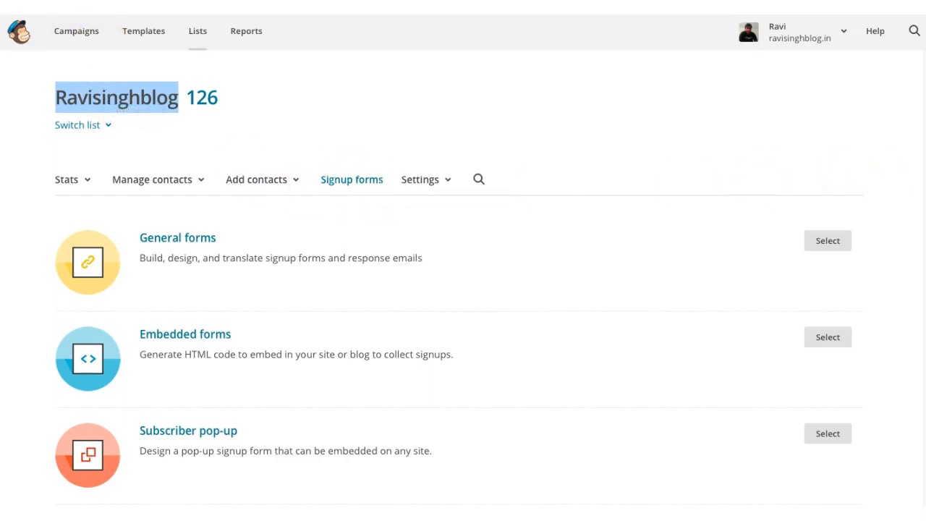
pyautogui.scroll(-2, 463, 290)
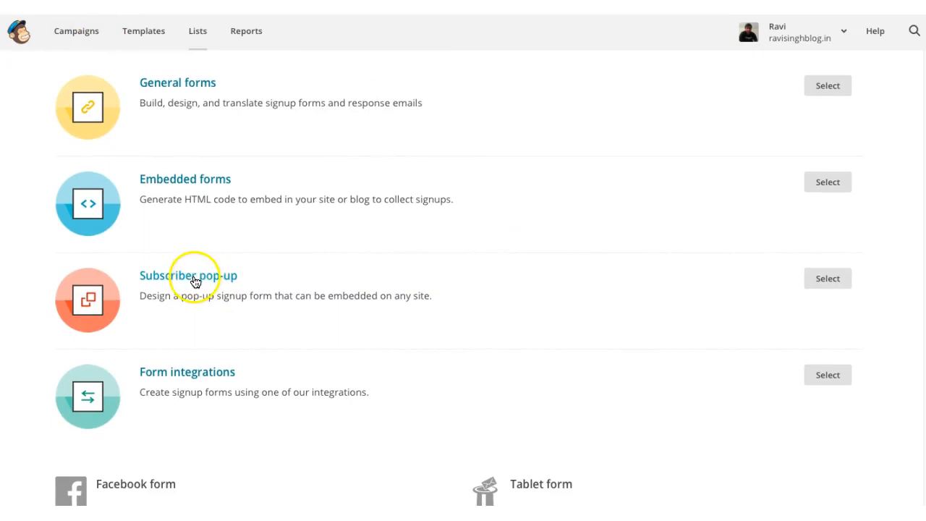
pyautogui.click(843, 289)
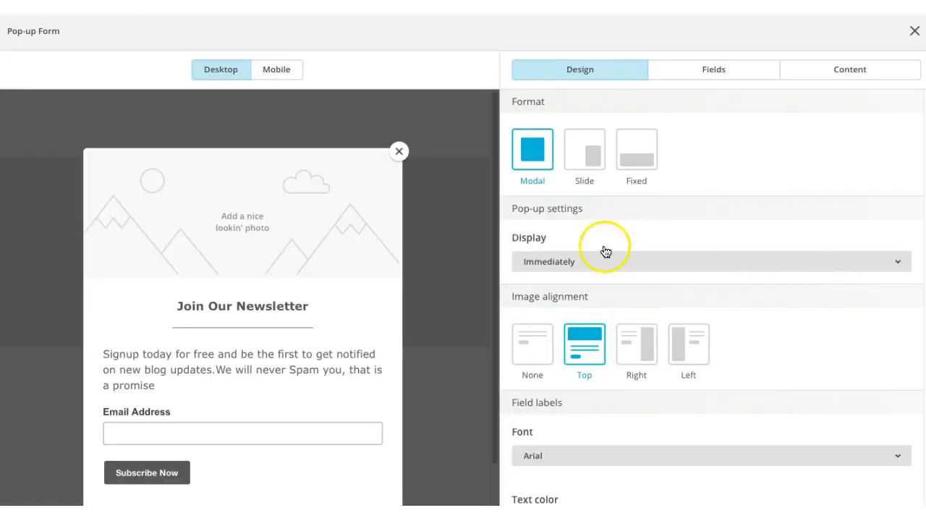
# - Look through the stored images available for the pop-up's photo, and return to the design without picking one
pyautogui.scroll(-1, 712, 297)
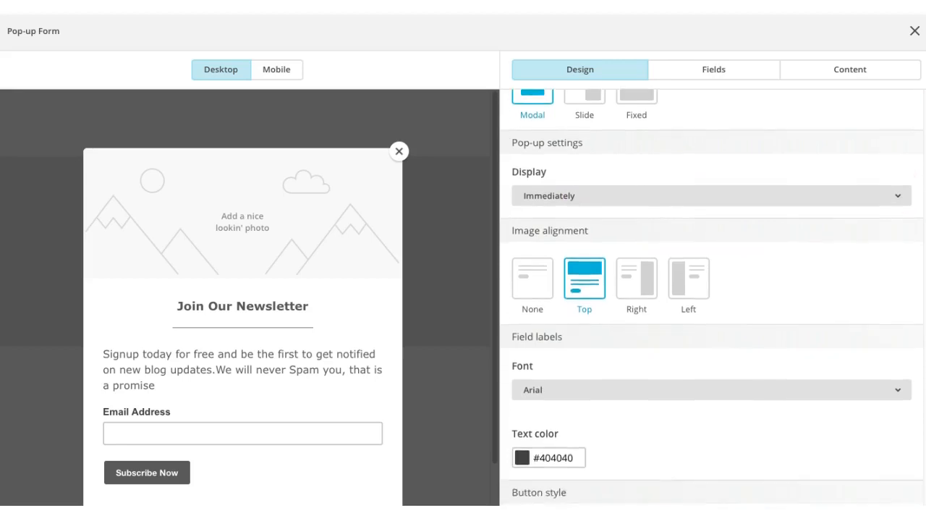
pyautogui.moveTo(258, 223)
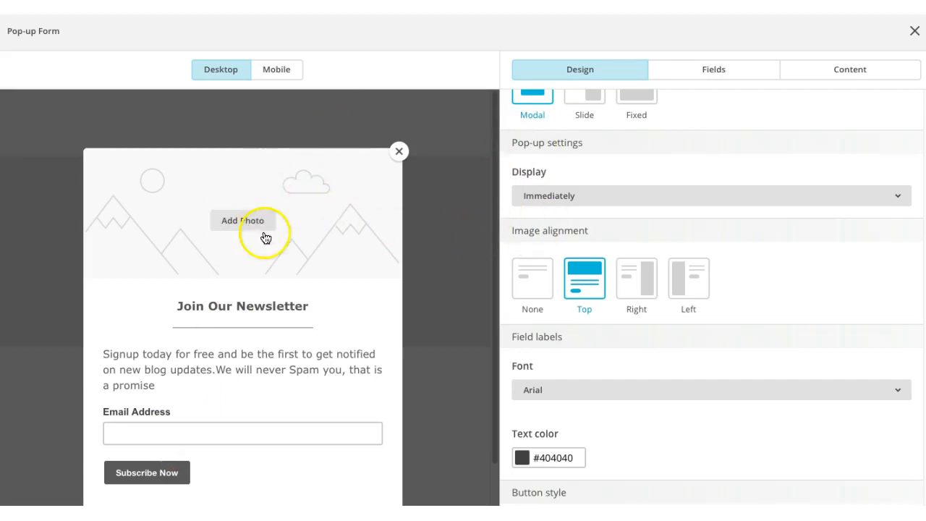
pyautogui.click(242, 222)
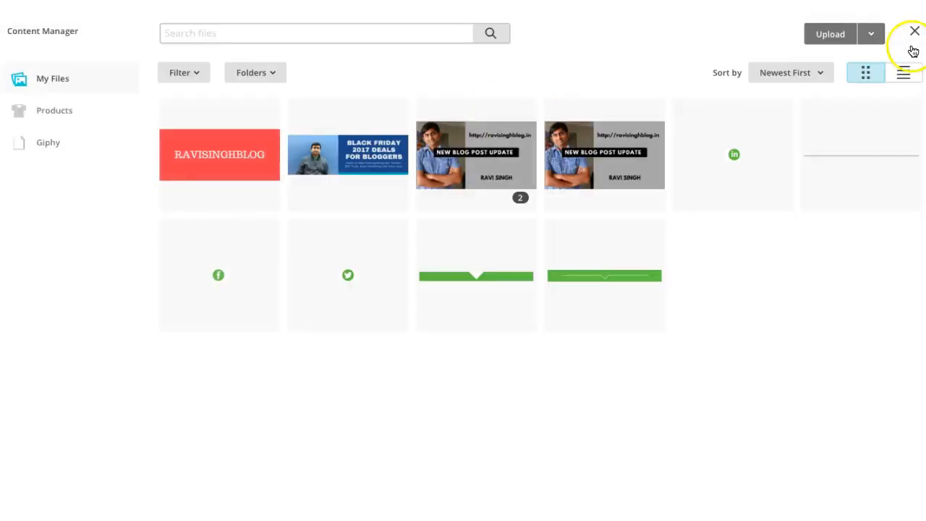
pyautogui.click(914, 34)
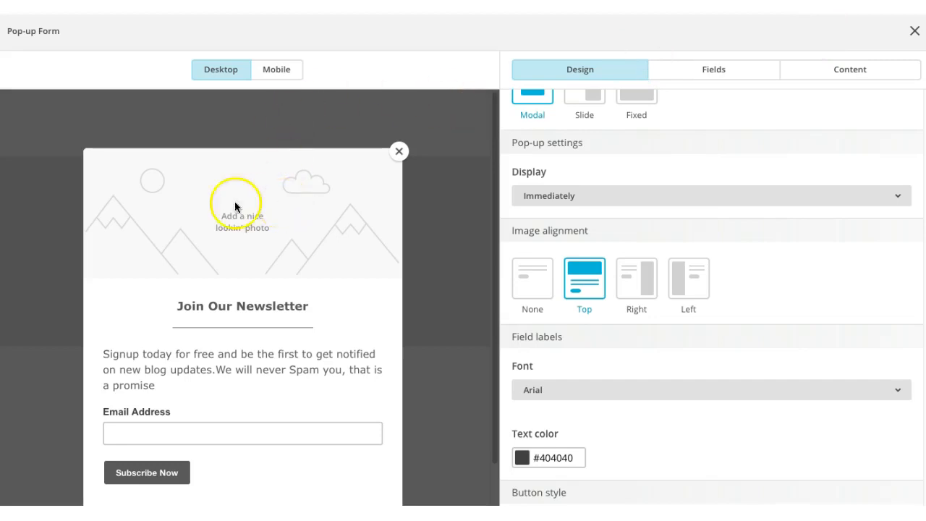
# - Try the Right and Left image alignments on the pop-up, and set the alignment back to Top
pyautogui.moveTo(236, 227)
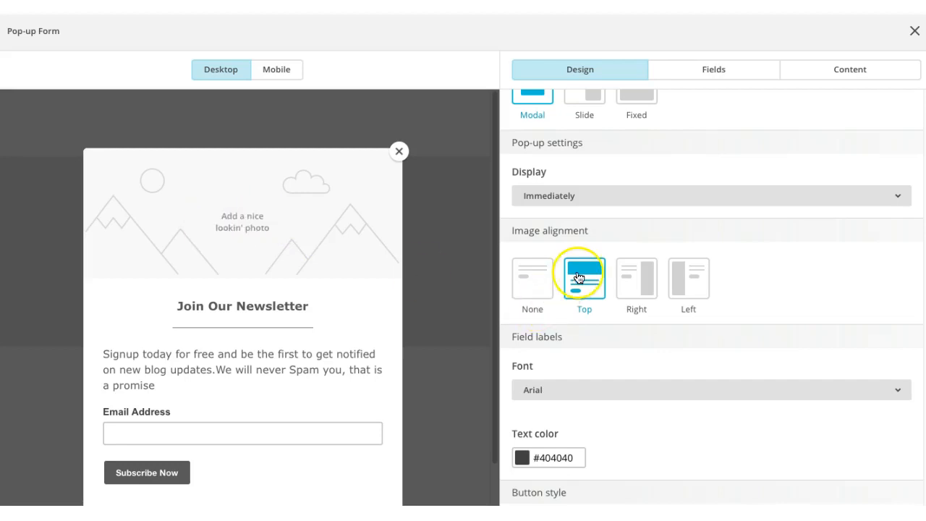
pyautogui.click(633, 281)
pyautogui.moveTo(350, 241)
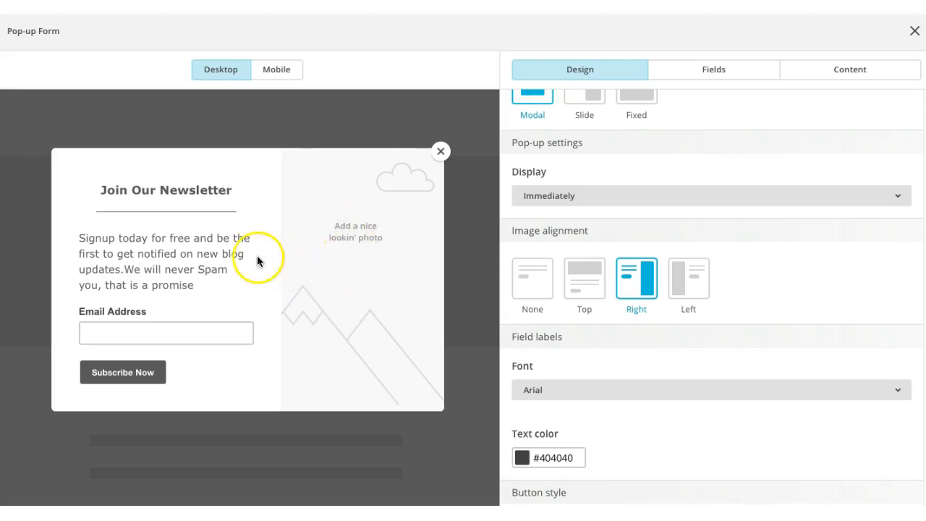
pyautogui.click(691, 281)
pyautogui.click(577, 264)
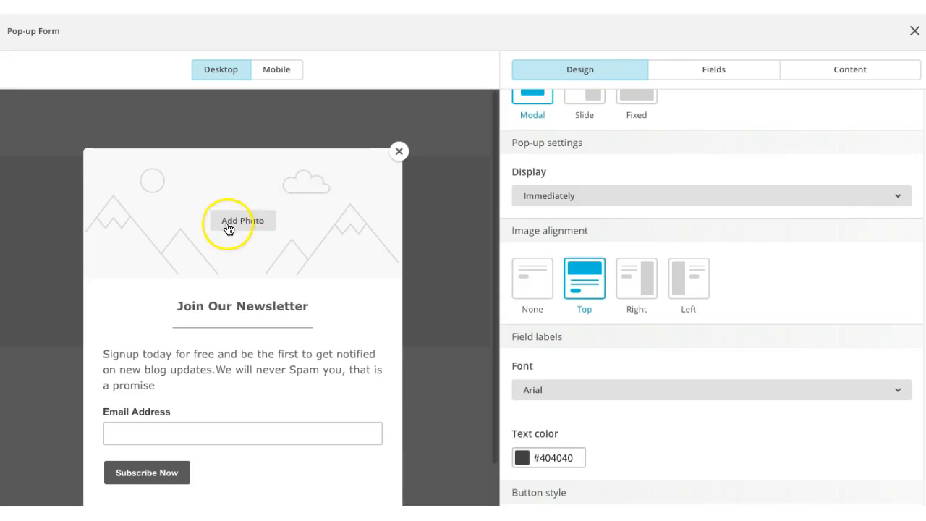
# - Insert the stored "New blog post update" image as the pop-up's photo
pyautogui.click(241, 223)
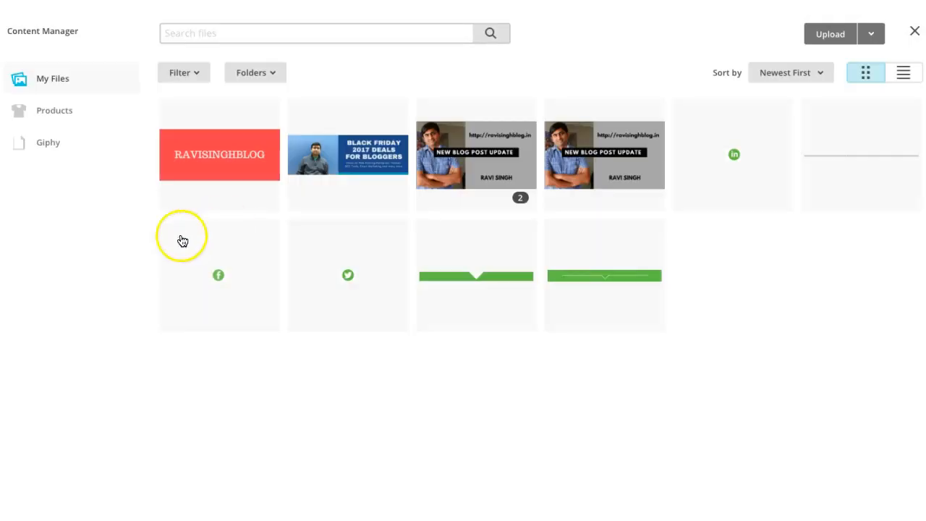
pyautogui.click(506, 166)
pyautogui.click(862, 34)
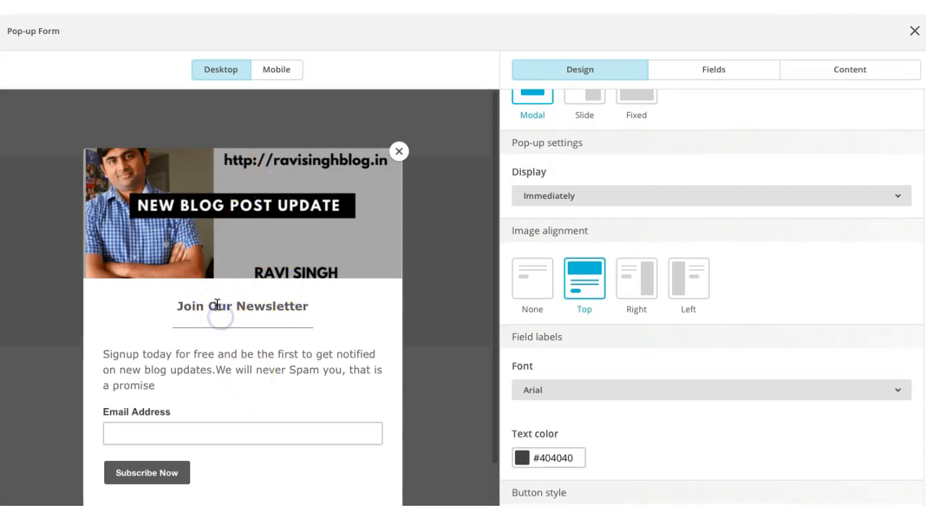
# - Replace the pop-up's body heading with "Download My Ebook", keeping the divider line on its own row below it
pyautogui.click(745, 66)
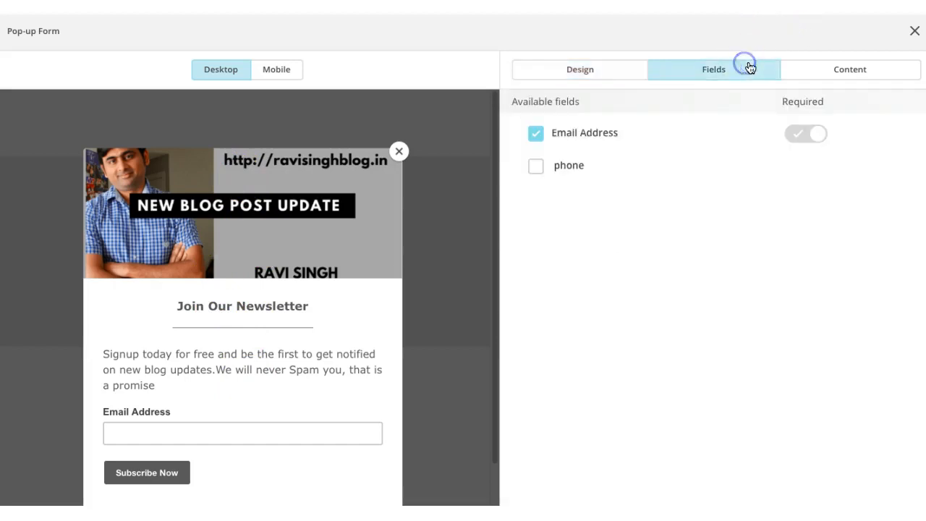
pyautogui.click(840, 59)
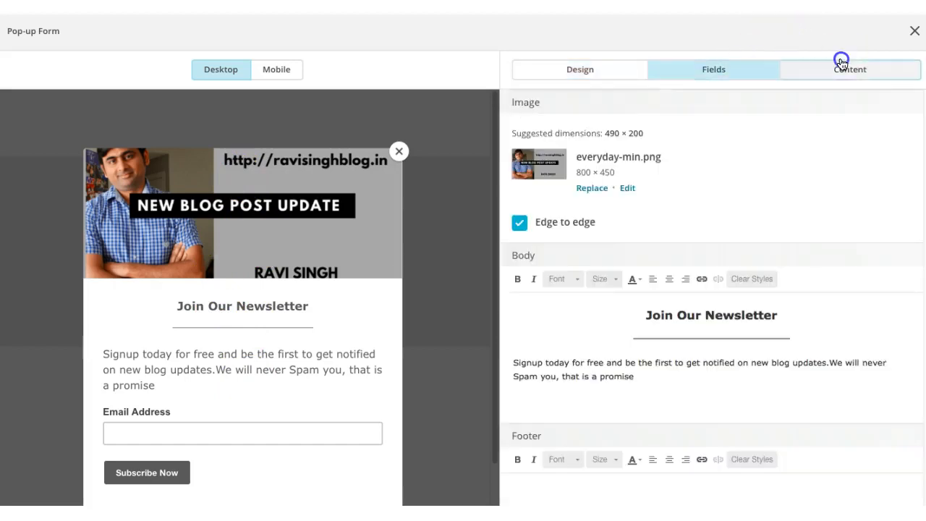
pyautogui.tripleClick(716, 322)
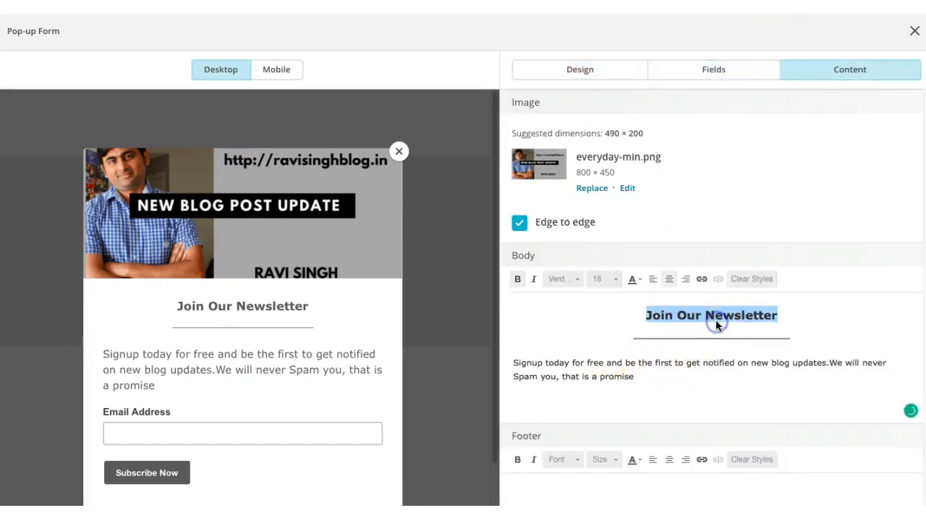
pyautogui.write('Do')
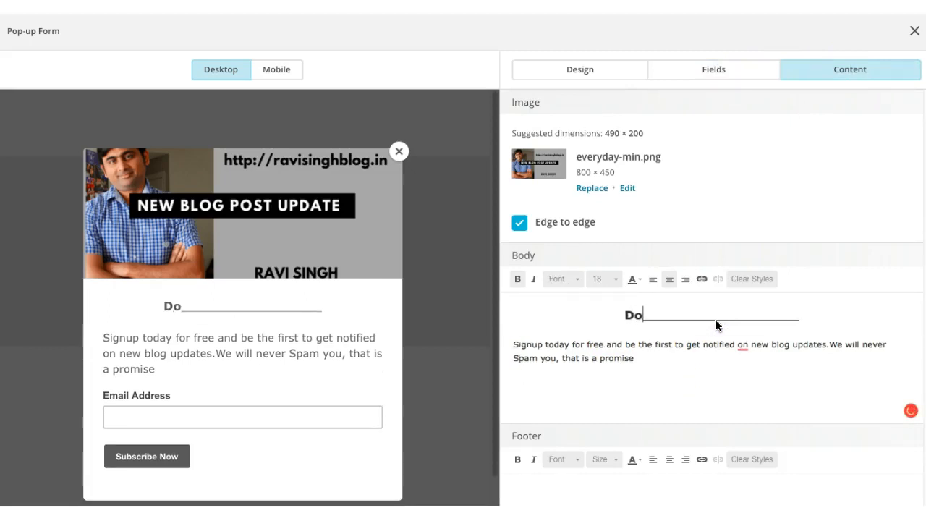
pyautogui.write('wnloa')
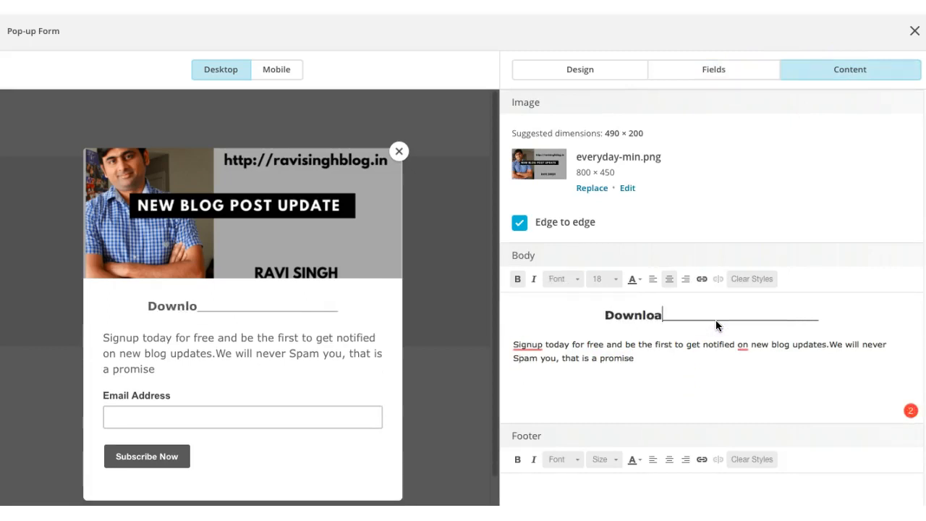
pyautogui.write('d My Eo')
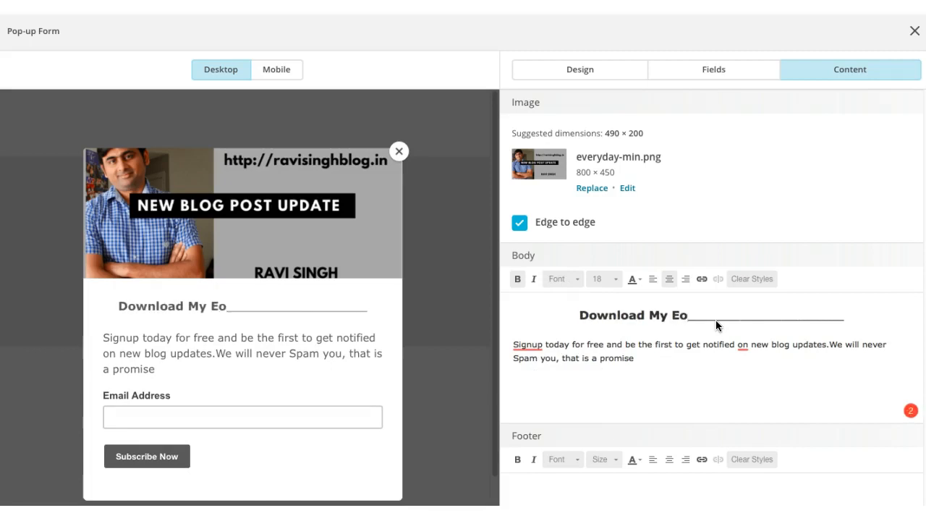
pyautogui.press('BackSpace')
pyautogui.write('book')
pyautogui.press('Return')
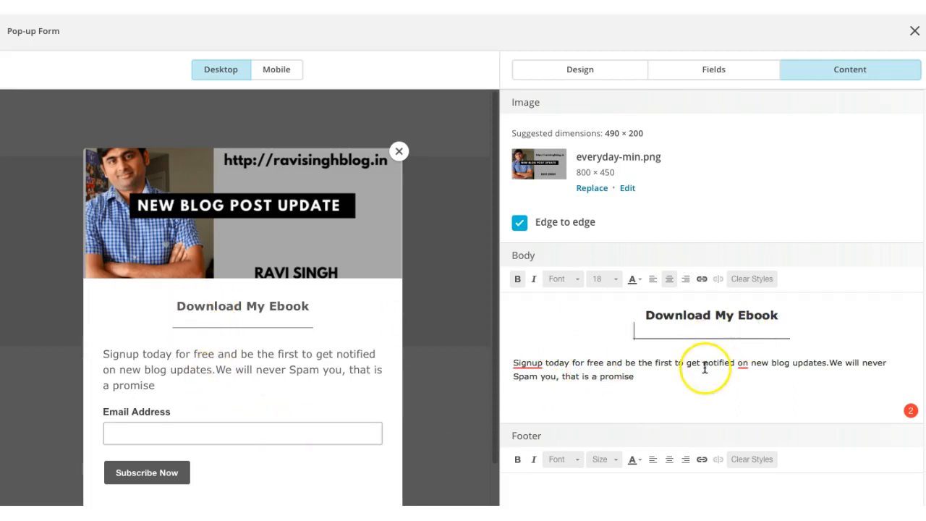
# - Try the Slide format for the pop-up and review its display timing options
pyautogui.click(731, 72)
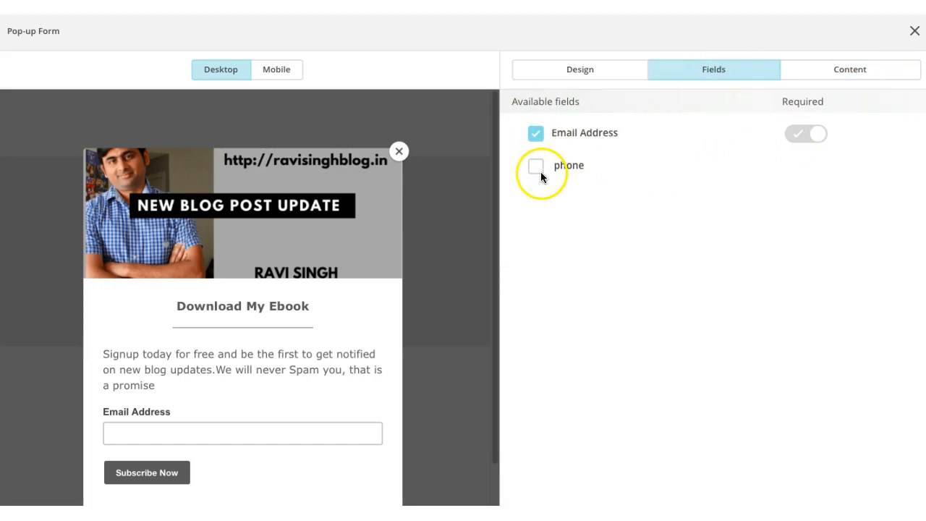
pyautogui.click(566, 73)
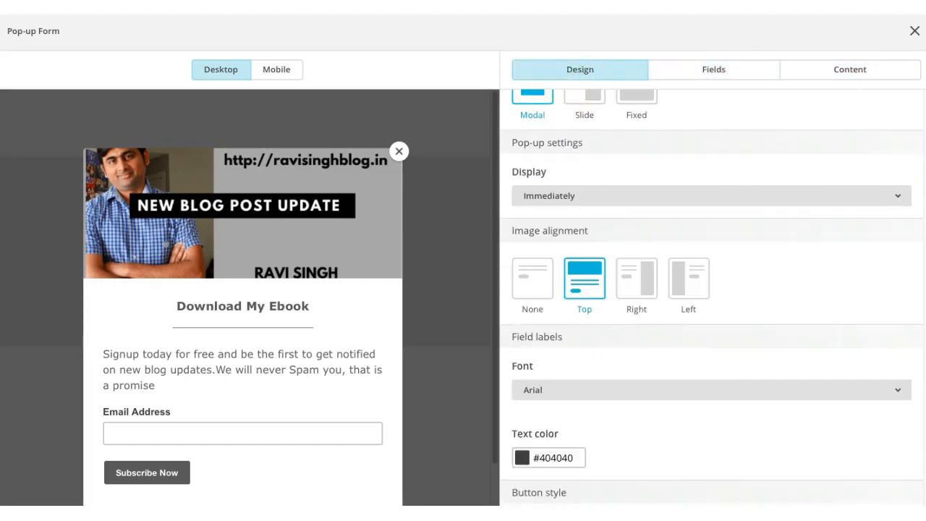
pyautogui.scroll(2, 713, 289)
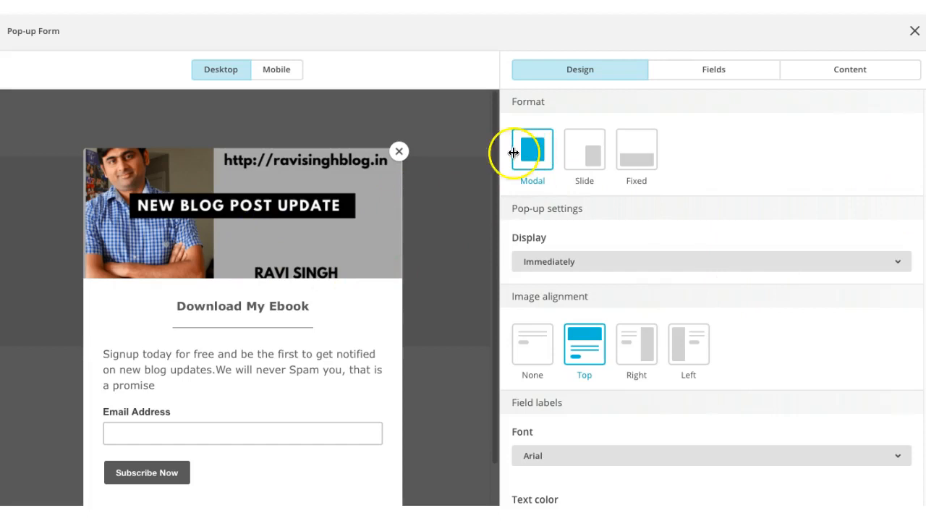
pyautogui.click(587, 147)
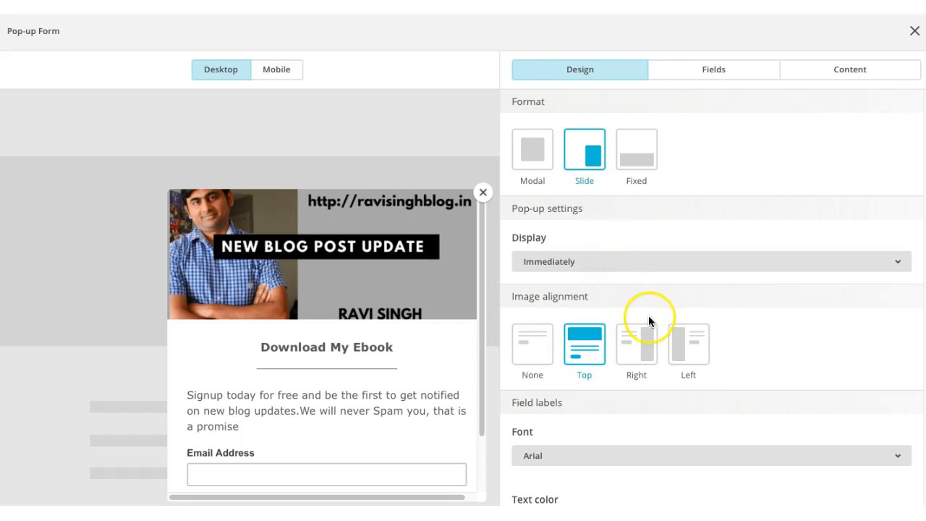
pyautogui.click(627, 267)
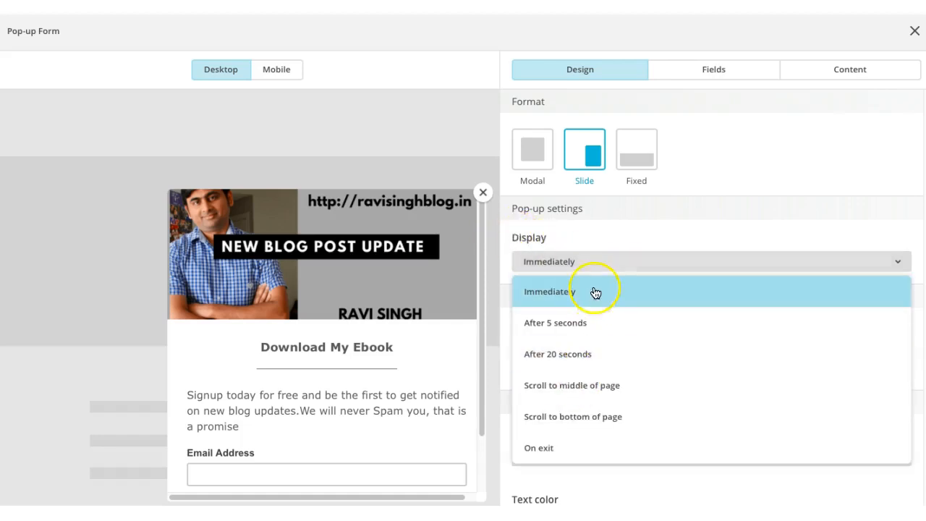
pyautogui.click(583, 336)
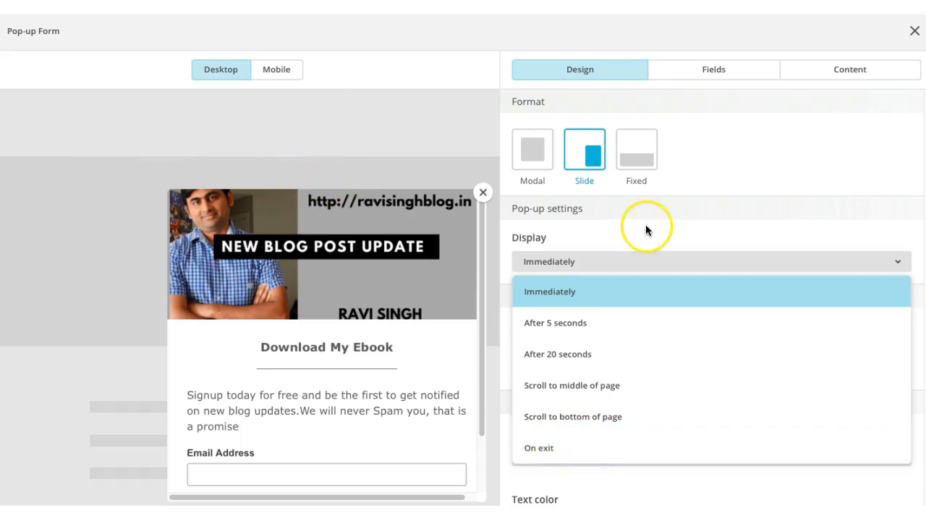
# - Try the Fixed format for the pop-up and review its display timing options
pyautogui.click(644, 136)
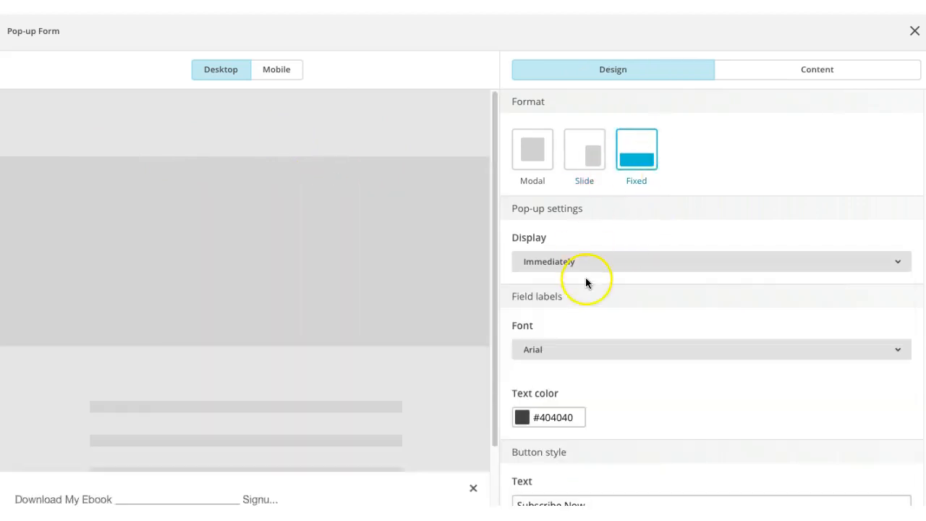
pyautogui.click(592, 272)
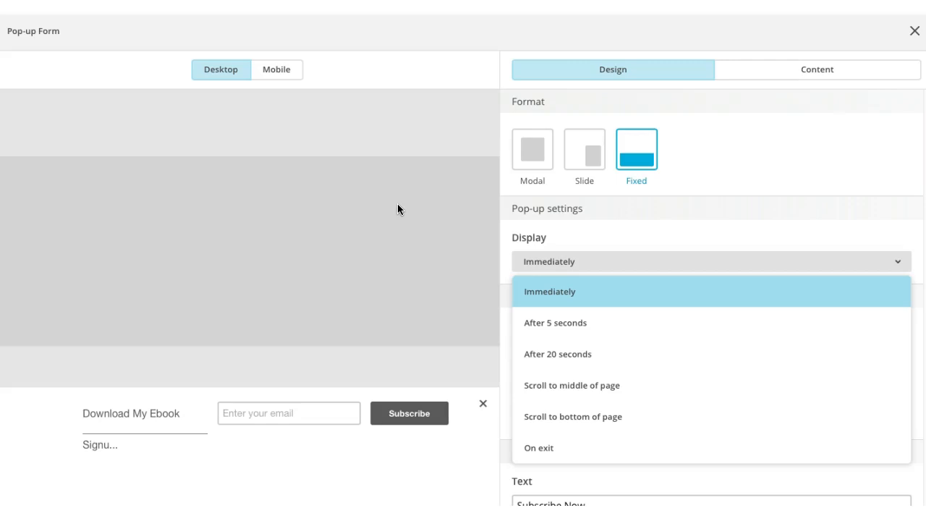
pyautogui.click(711, 176)
# - Set the pop-up's format to Modal and its display timing to On exit
pyautogui.click(531, 155)
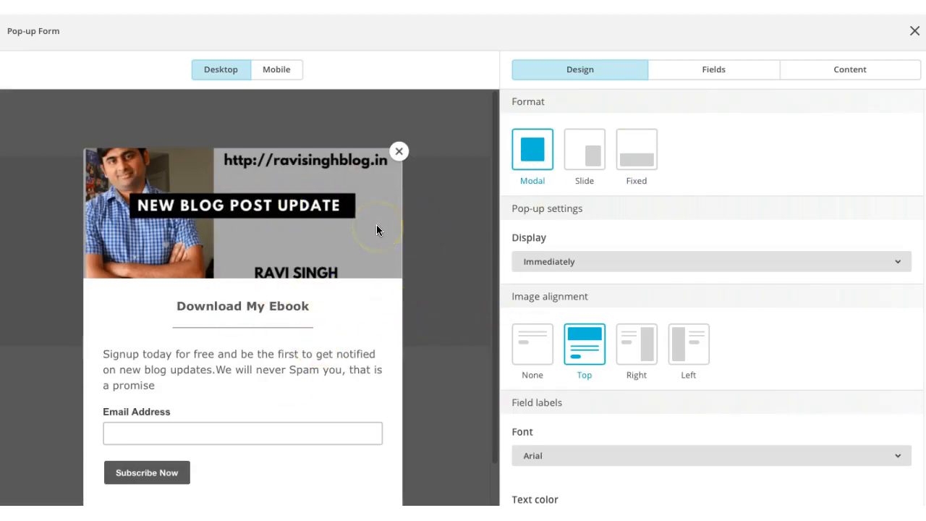
pyautogui.click(603, 261)
pyautogui.click(600, 447)
pyautogui.click(598, 326)
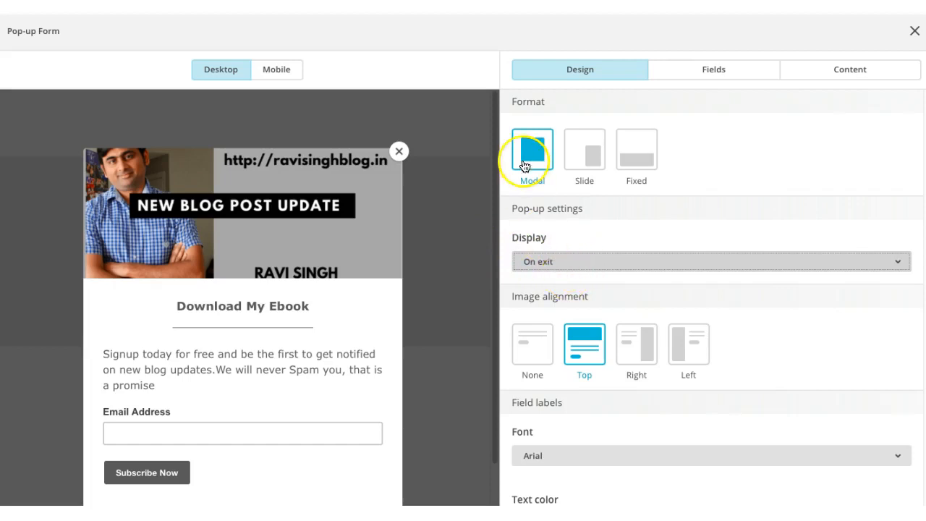
# - Try the Right image alignment on the modal pop-up and set the alignment back to Top
pyautogui.click(631, 362)
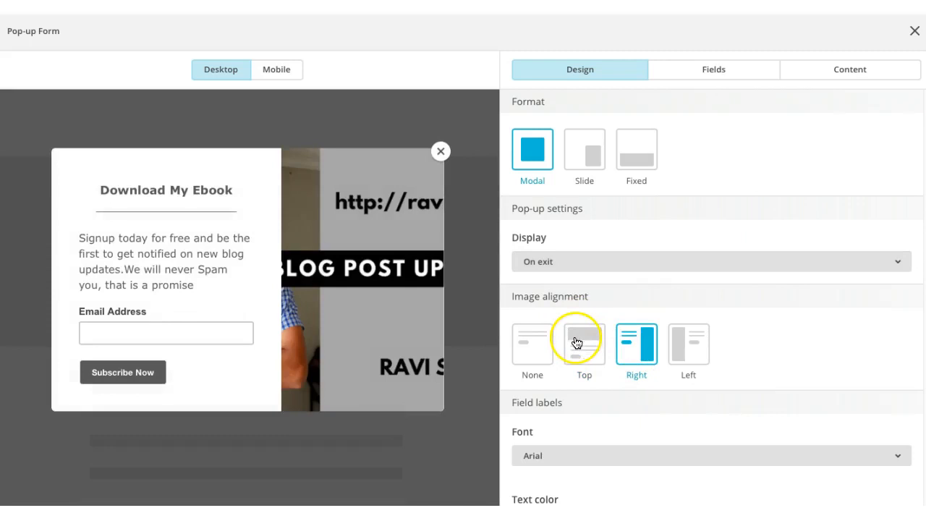
pyautogui.click(577, 343)
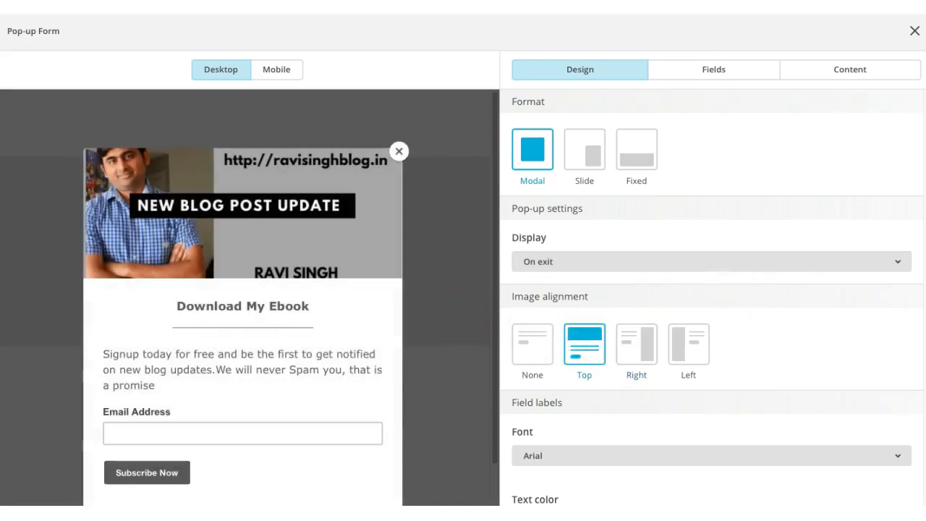
# - Replace the pop-up's subscribe button text with "Download Ebook"
pyautogui.scroll(-4, 604, 217)
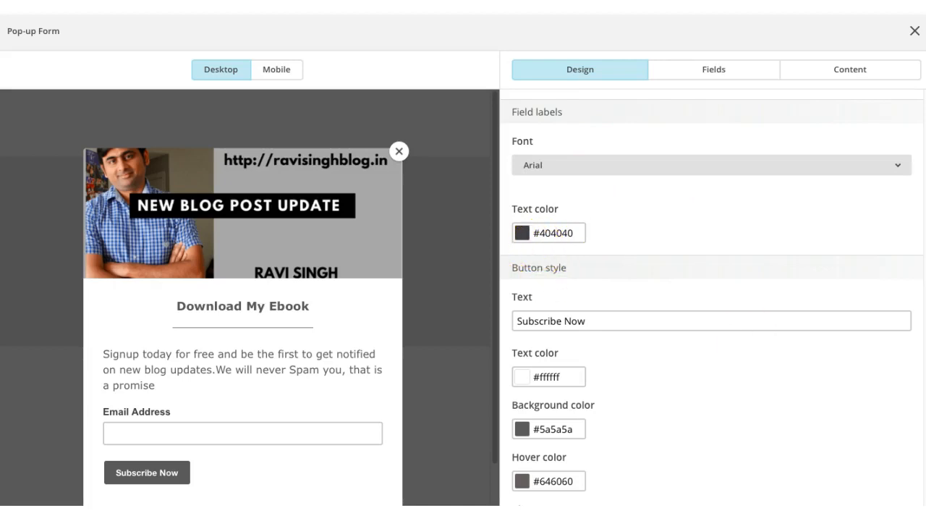
pyautogui.click(593, 318)
pyautogui.tripleClick(593, 319)
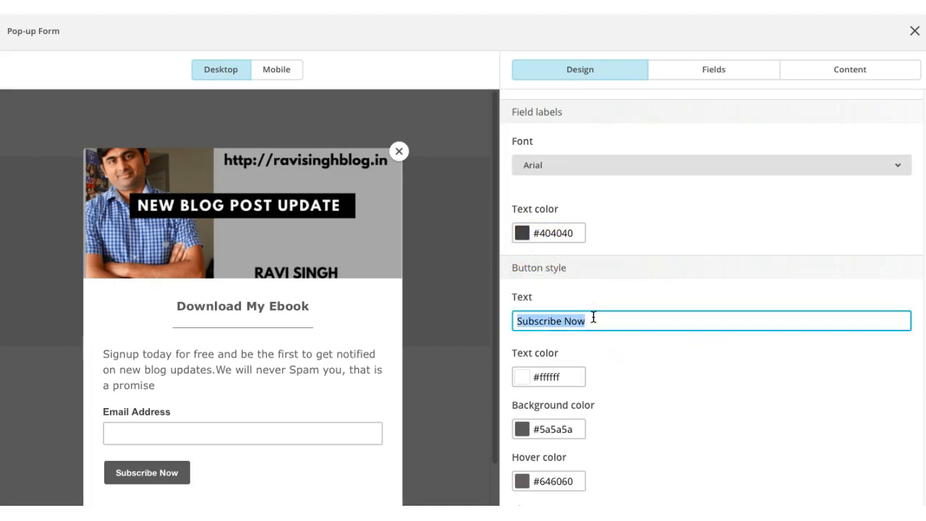
pyautogui.write('Dow')
pyautogui.press('BackSpace')
pyautogui.write('wnload ')
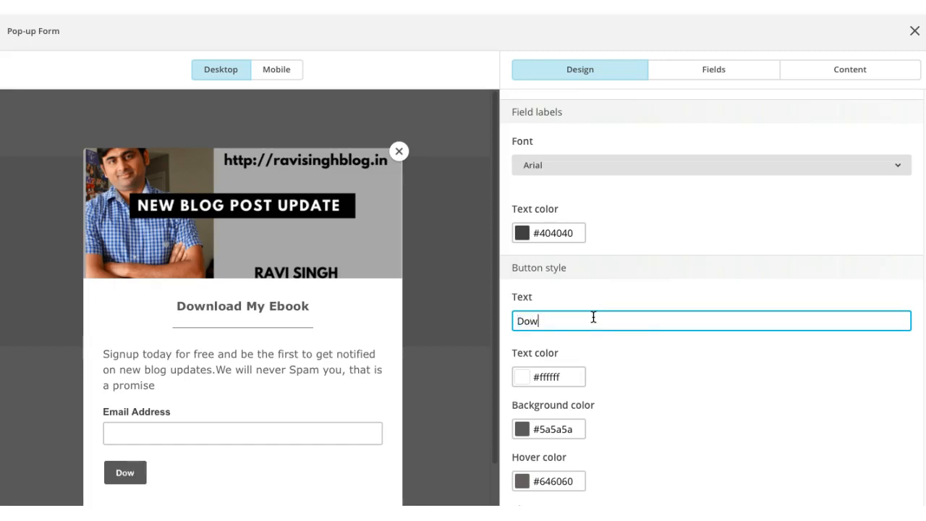
pyautogui.write('E')
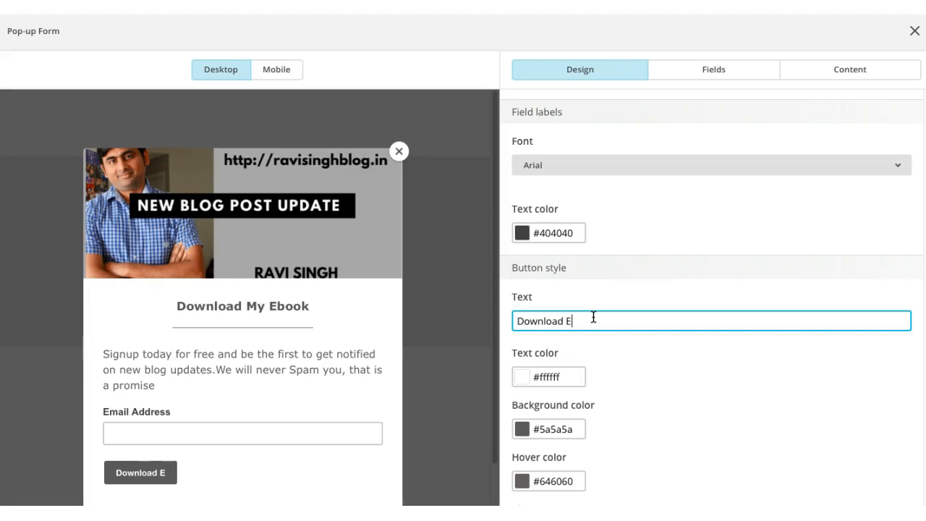
pyautogui.write('book')
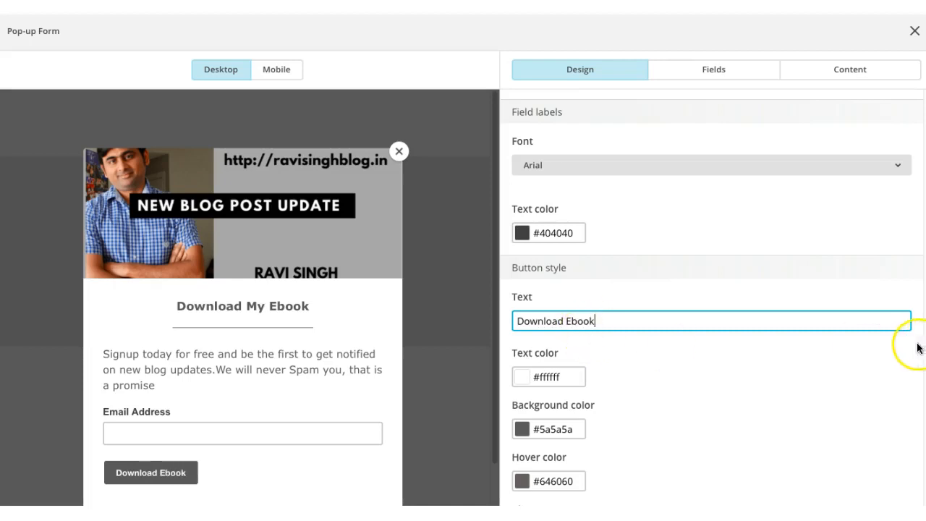
# - Set the alignment of the pop-up's "Download Ebook" button to Center
pyautogui.scroll(-2, 712, 302)
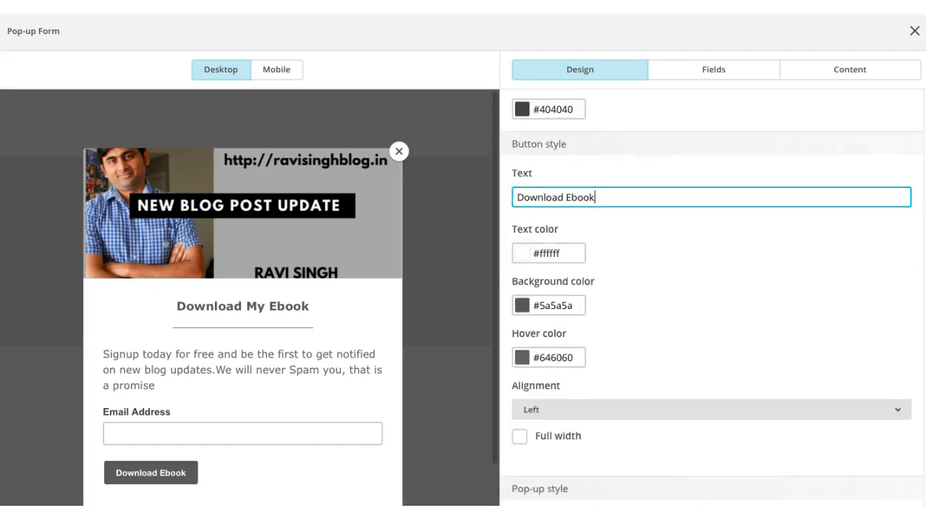
pyautogui.scroll(-1, 571, 387)
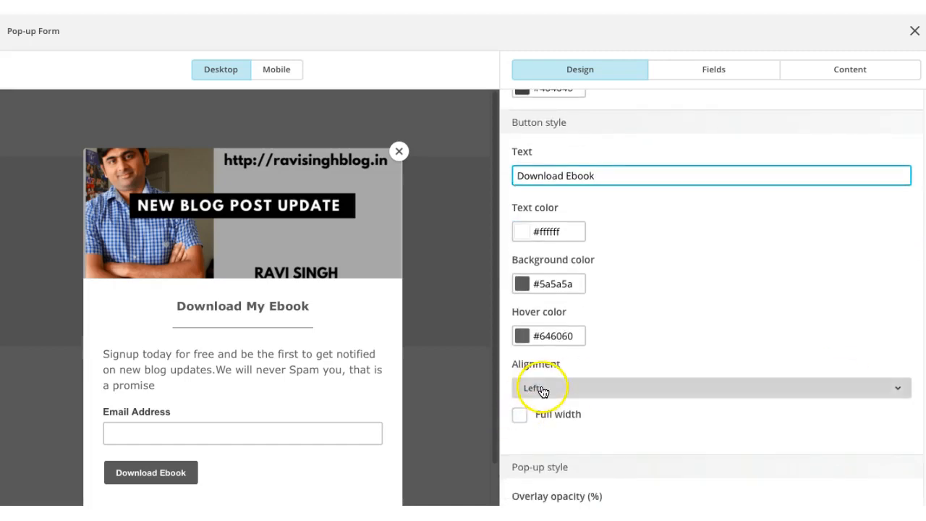
pyautogui.click(543, 390)
pyautogui.click(553, 455)
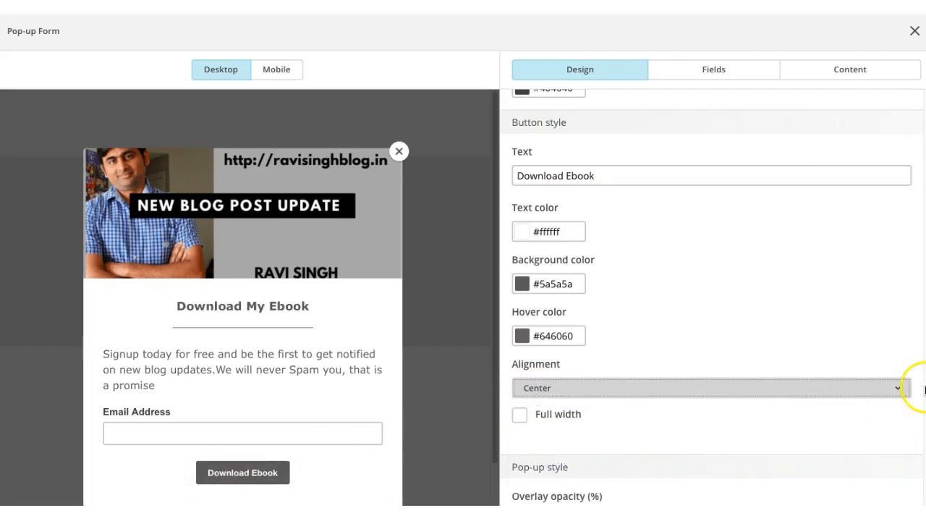
# - Publish the subscriber pop-up form, and select its entire embed code before closing the code dialog
pyautogui.scroll(5, 915, 388)
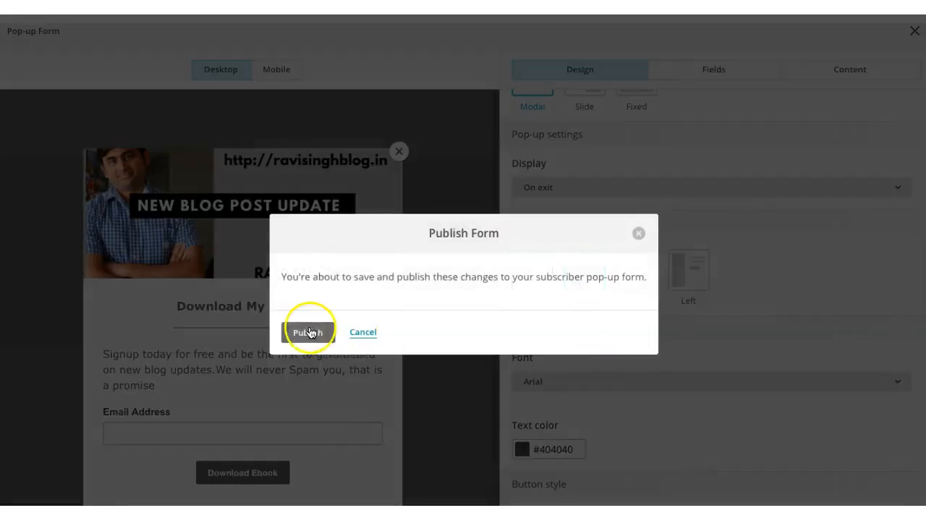
pyautogui.click(309, 332)
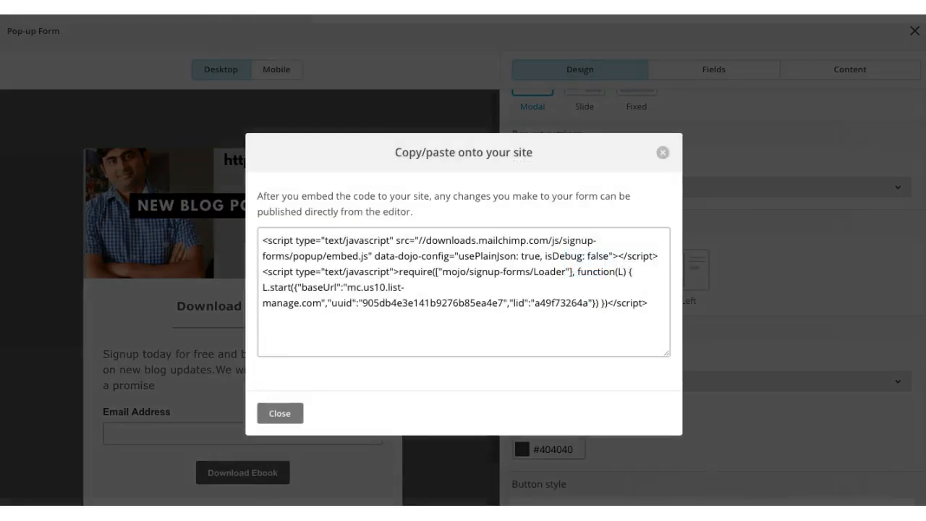
pyautogui.click(391, 301)
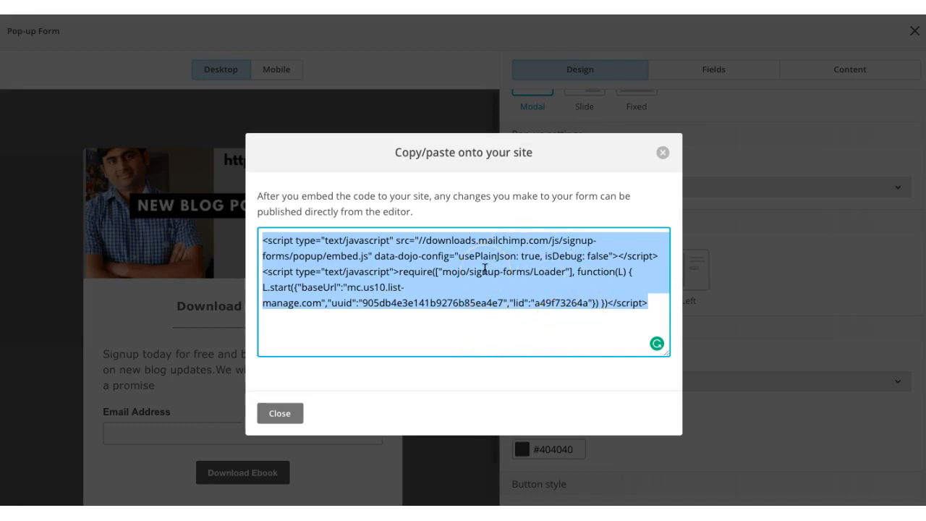
pyautogui.click(663, 154)
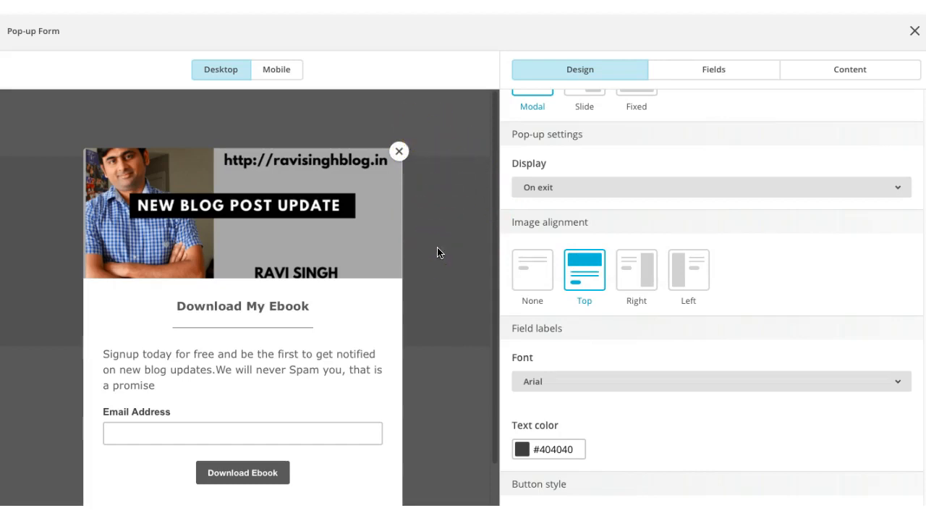
pyautogui.click(755, 219)
pyautogui.scroll(2, 709, 217)
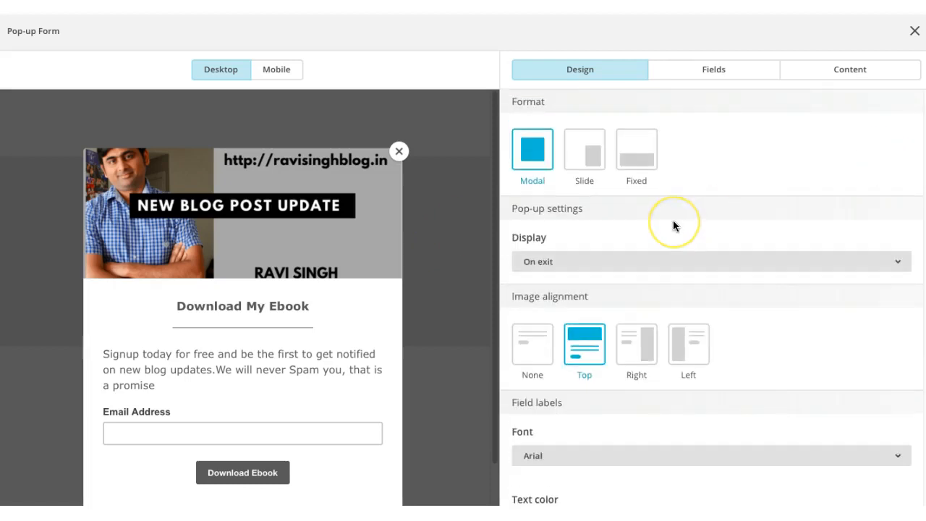